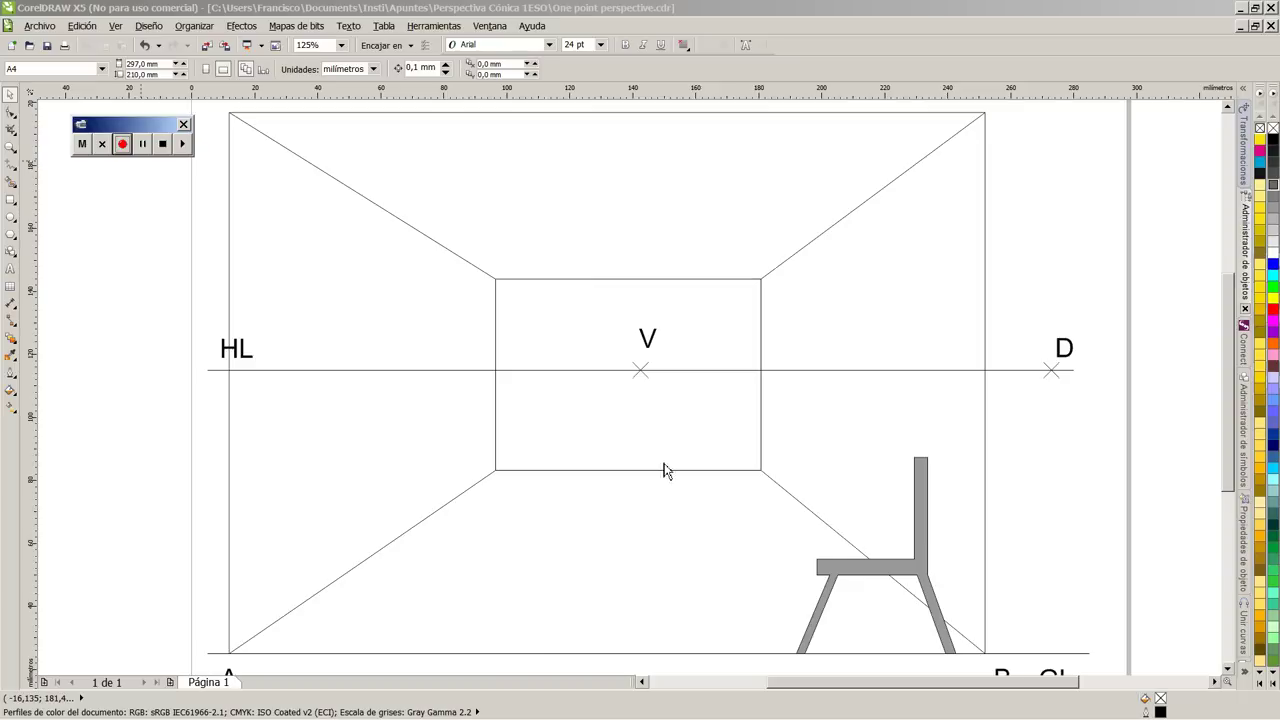
Step: Draw receding lines from the backrest's top corners to vanishing point V
{"action": "left_click", "coordinate": [11, 164]}
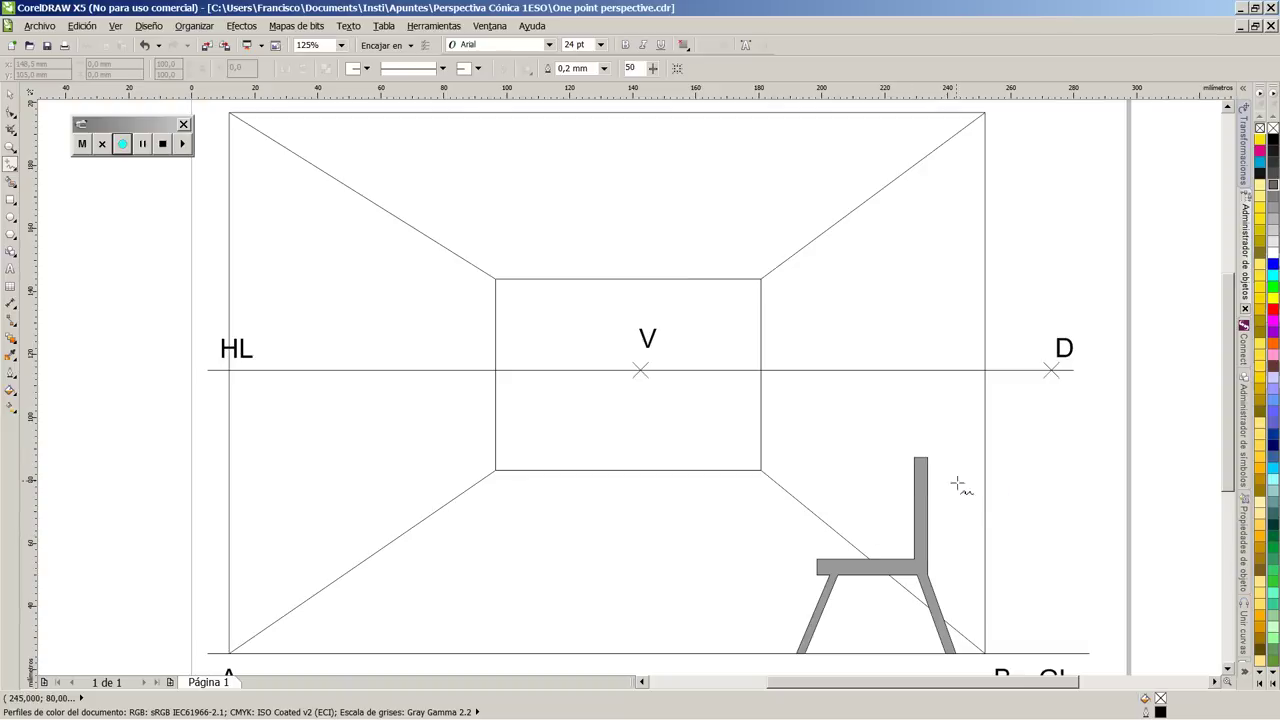
{"action": "left_click", "coordinate": [926, 458]}
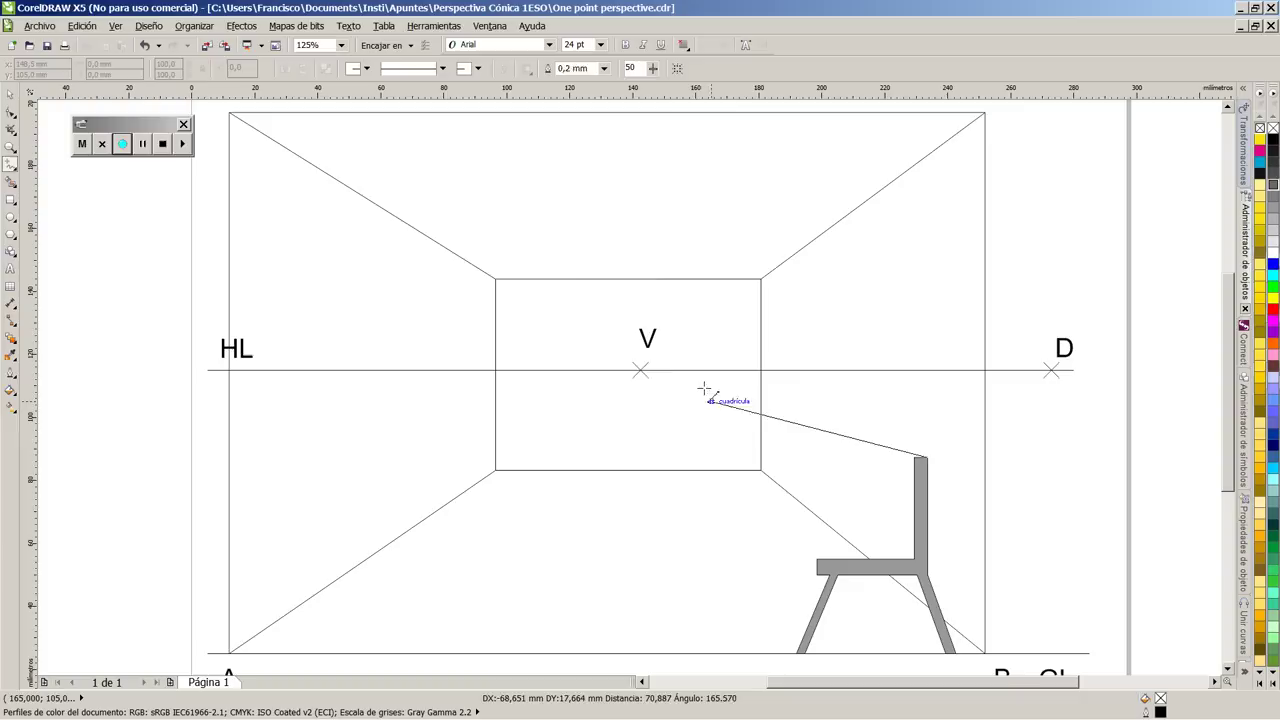
{"action": "left_click", "coordinate": [641, 370]}
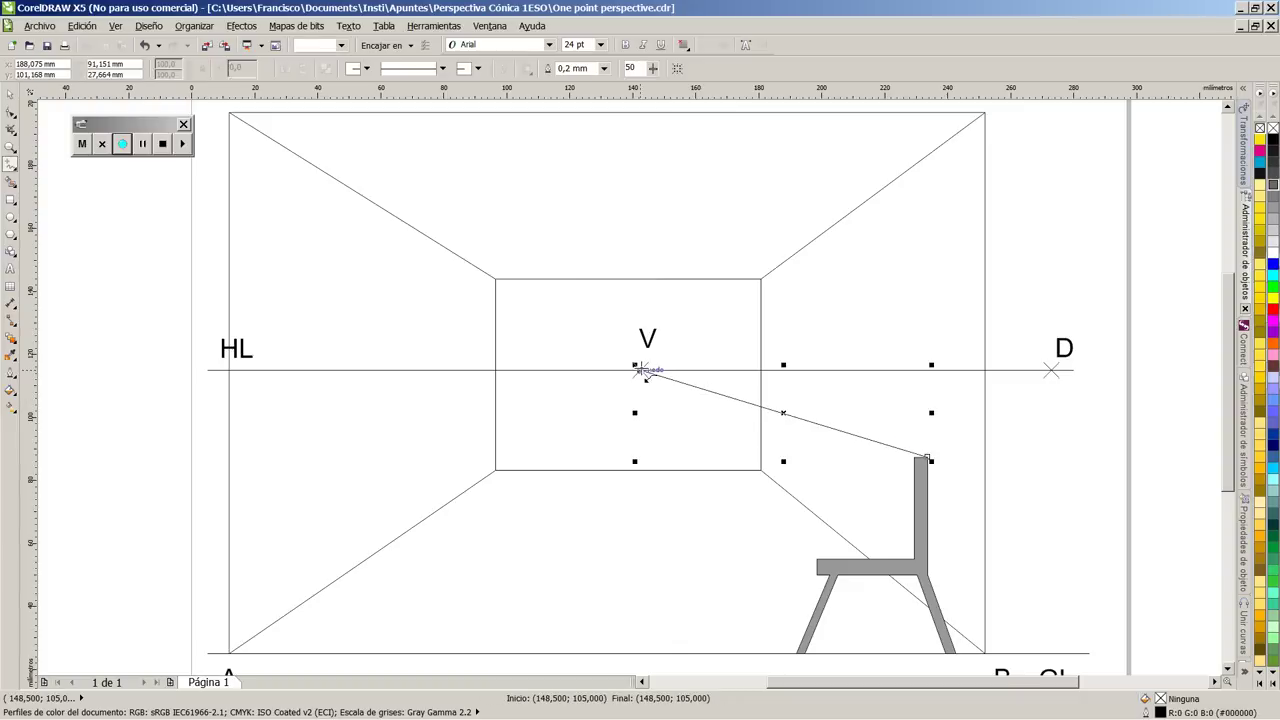
{"action": "left_click", "coordinate": [926, 458]}
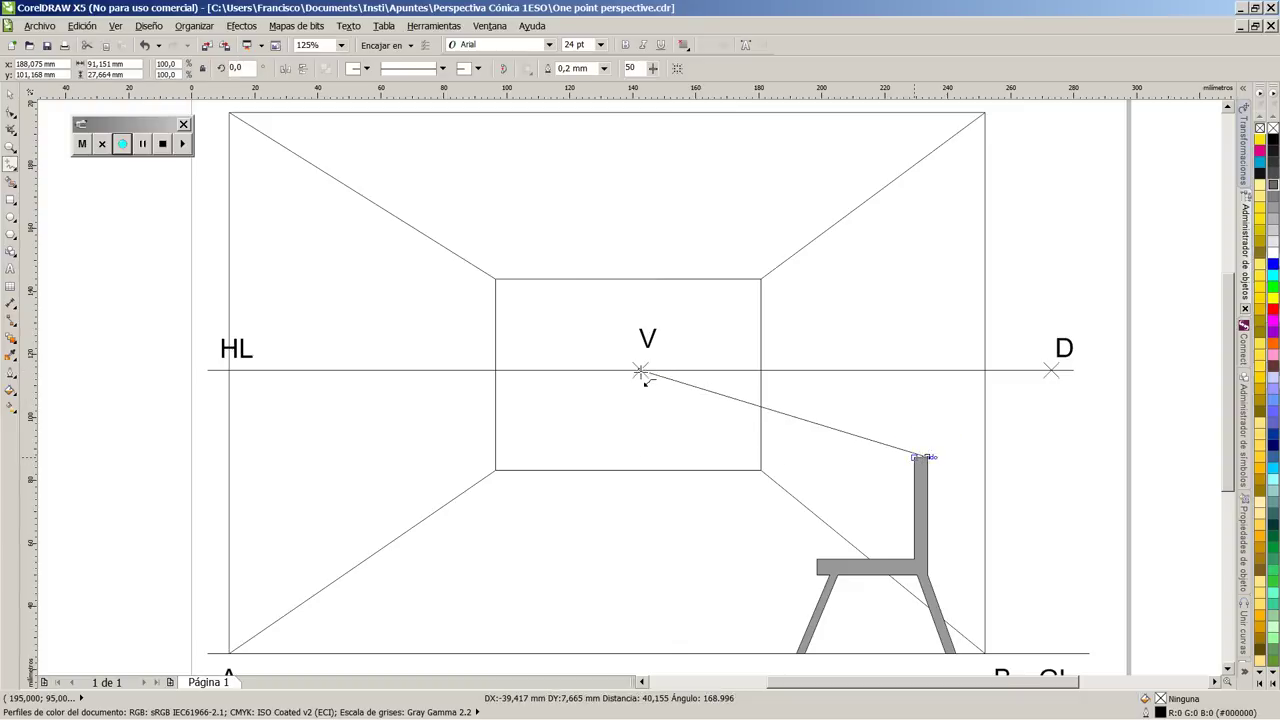
{"action": "left_click", "coordinate": [641, 370]}
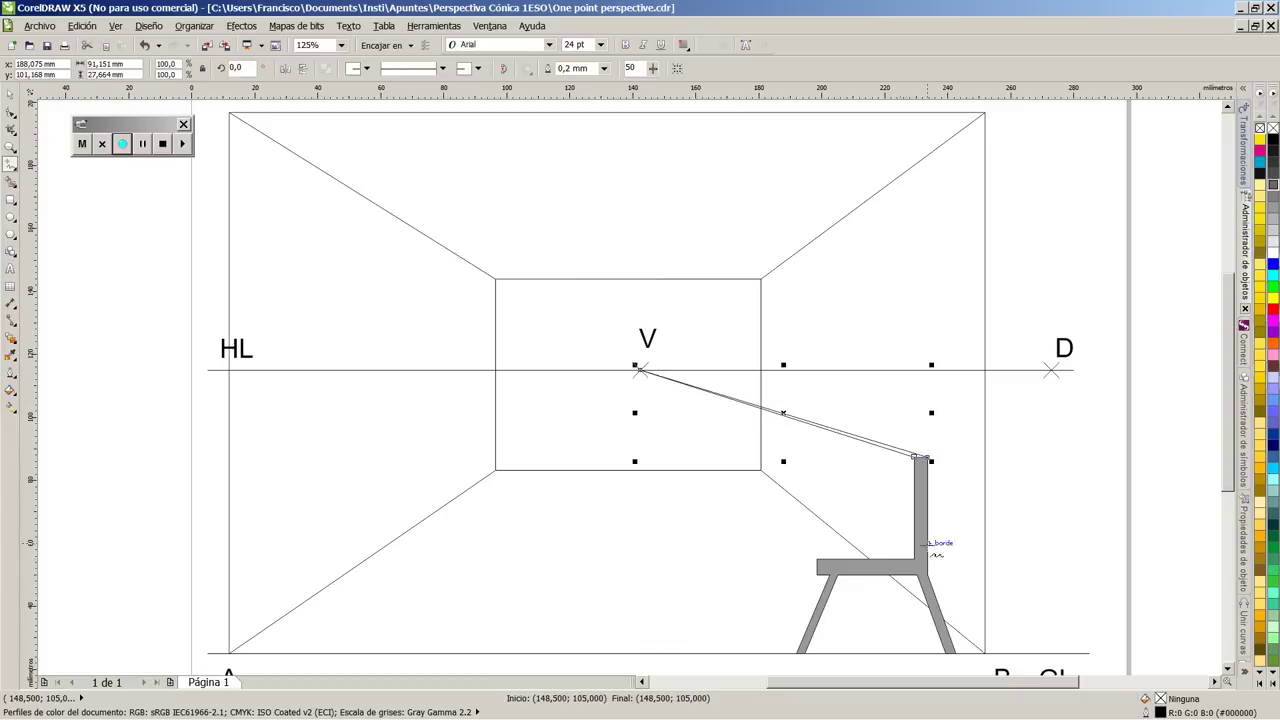
Step: Draw receding lines from the three seat corners back to vanishing point V
{"action": "left_click", "coordinate": [912, 558]}
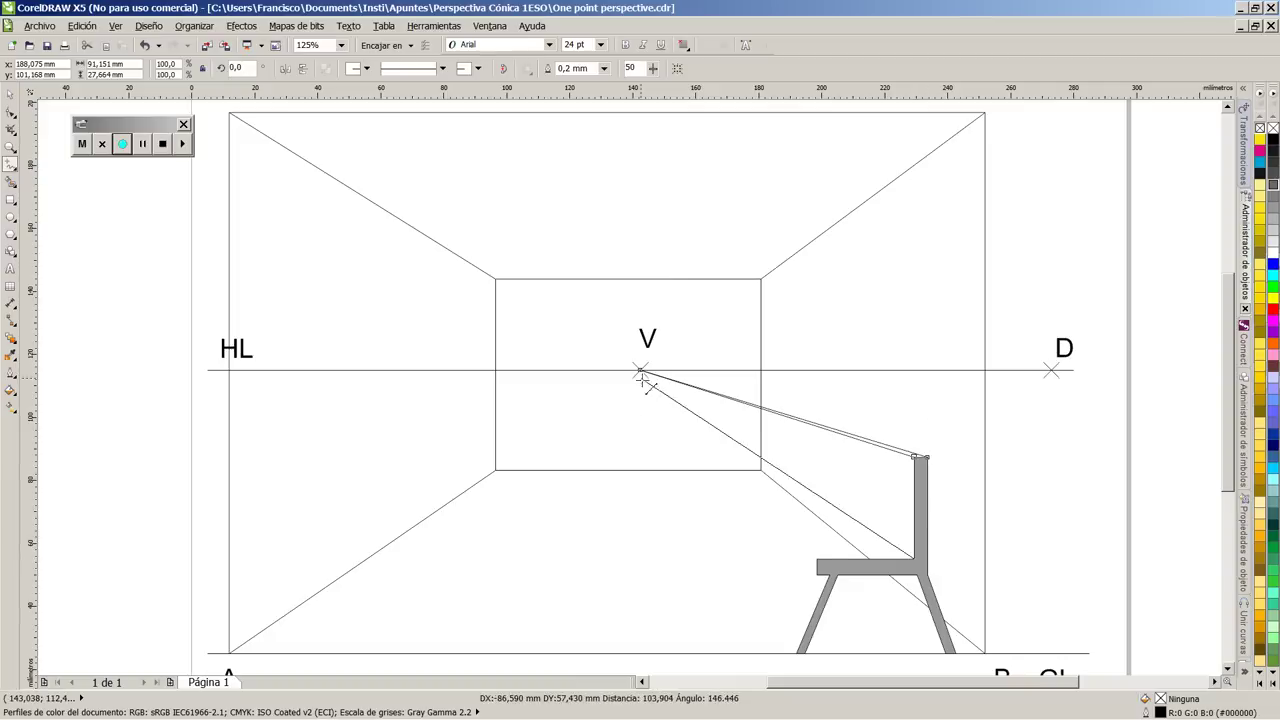
{"action": "left_click", "coordinate": [641, 370]}
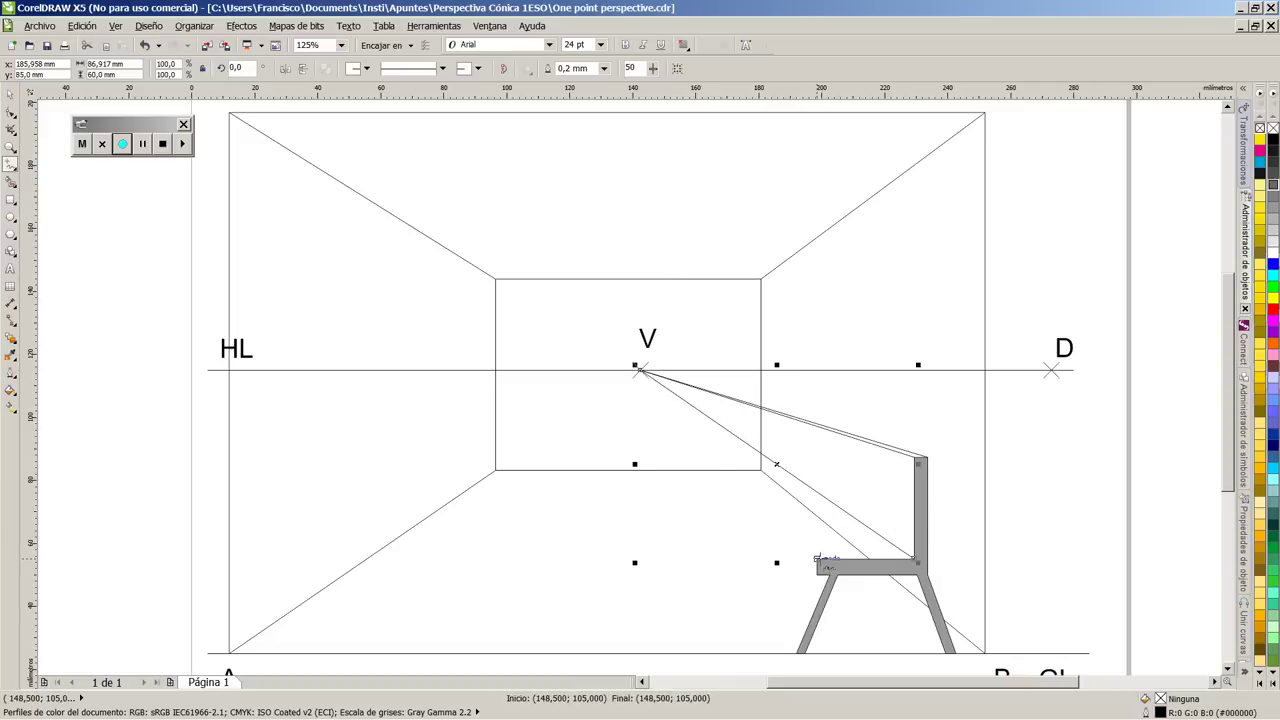
{"action": "left_click", "coordinate": [817, 560]}
{"action": "left_click", "coordinate": [641, 370]}
{"action": "left_click", "coordinate": [817, 572]}
{"action": "left_click", "coordinate": [641, 370]}
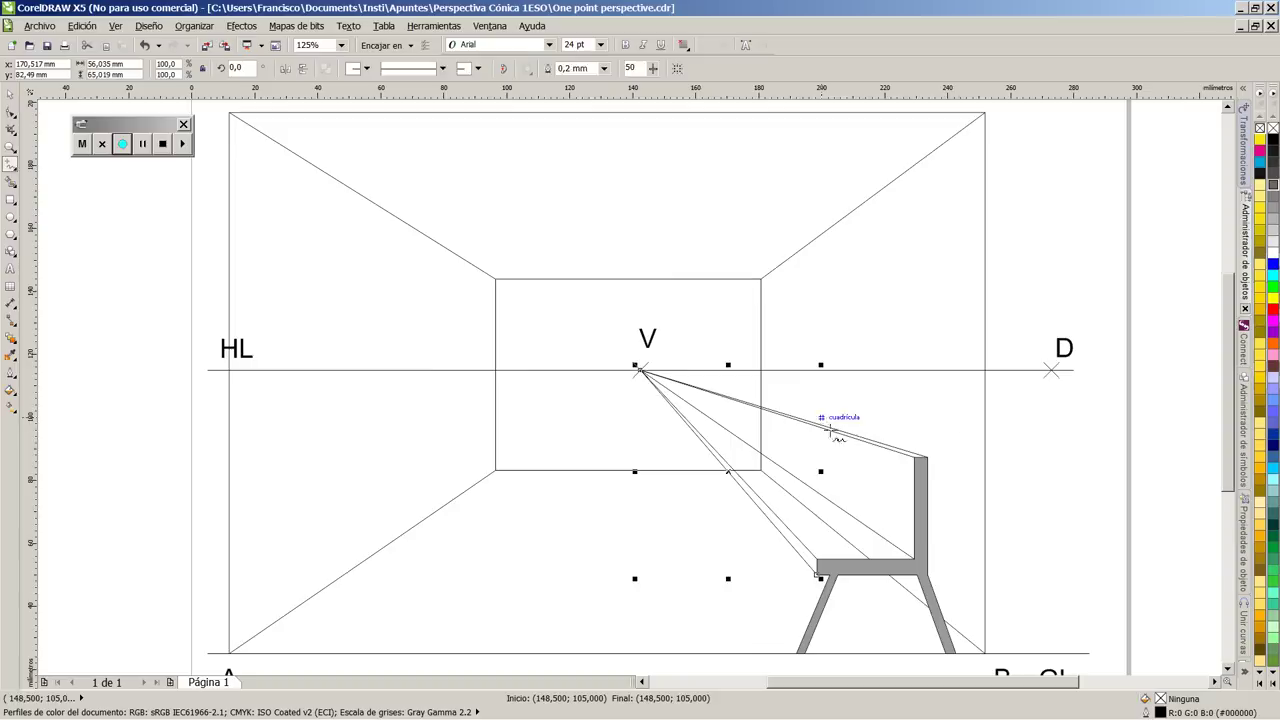
Step: Zoom in on the backrest and place a short perpendicular mark across its top receding edge
{"action": "key", "text": "F2"}
{"action": "mouse_move", "coordinate": [958, 442]}
{"action": "left_mouse_down"}
{"action": "mouse_move", "coordinate": [757, 600]}
{"action": "mouse_move", "coordinate": [743, 634]}
{"action": "left_mouse_up"}
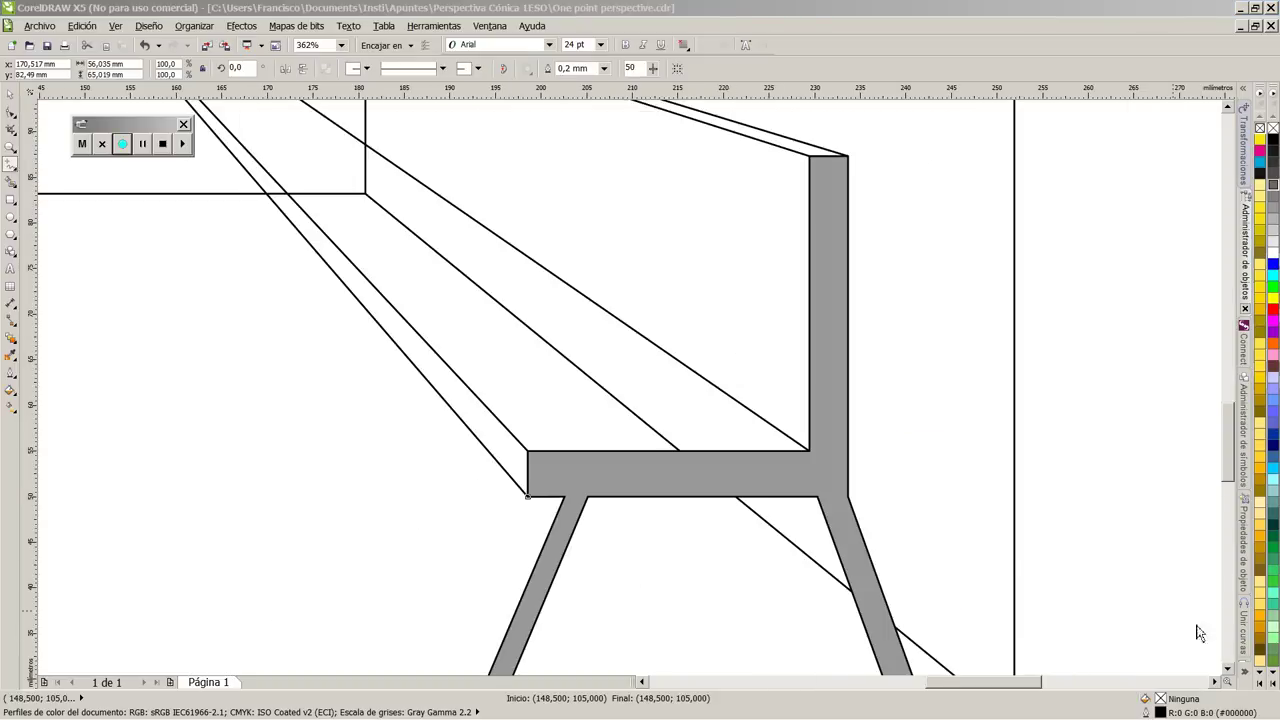
{"action": "left_click_drag", "start_coordinate": [1228, 681], "coordinate": [1227, 679]}
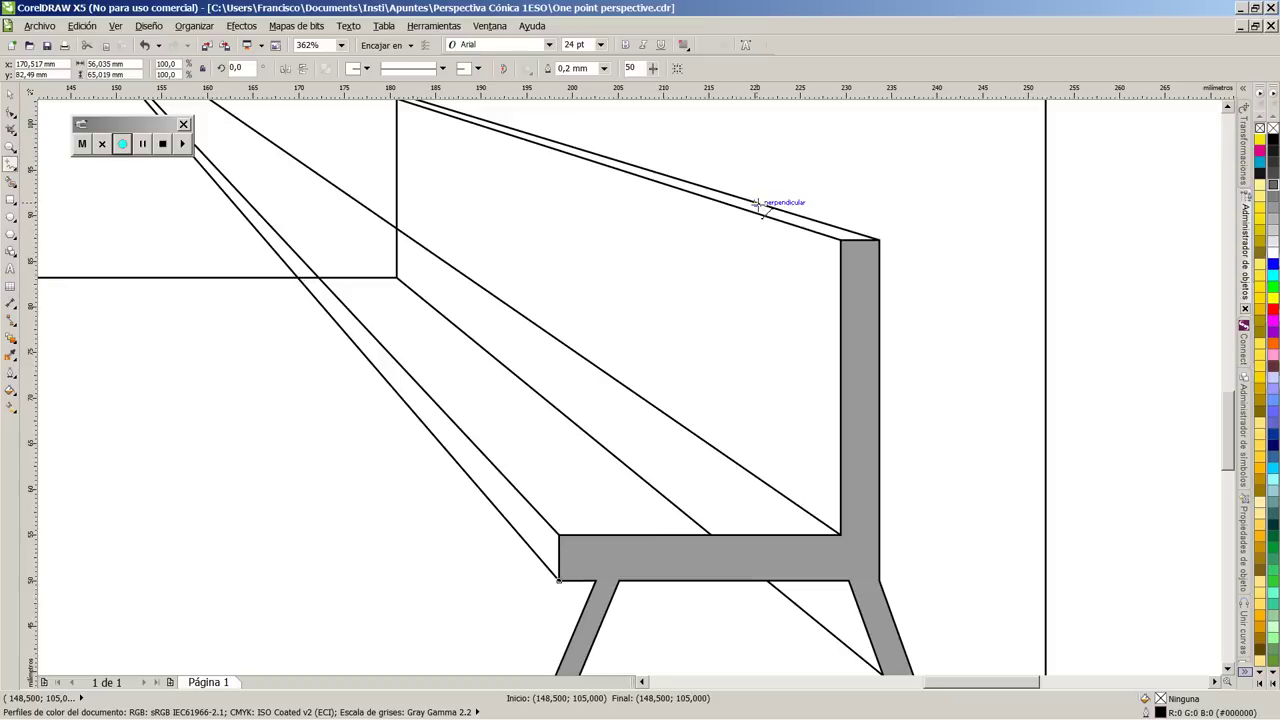
{"action": "left_click_drag", "start_coordinate": [756, 204], "coordinate": [730, 205]}
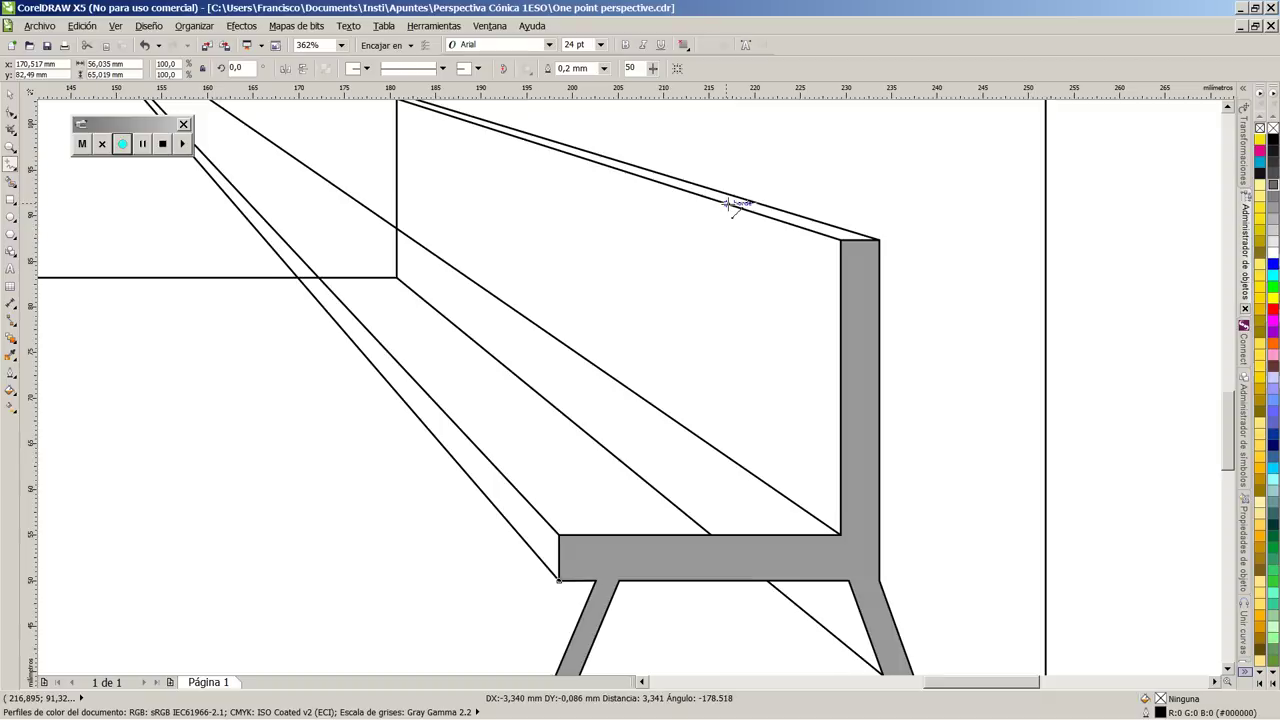
{"action": "left_click_drag", "start_coordinate": [730, 205], "coordinate": [730, 206]}
{"action": "mouse_move", "coordinate": [733, 205]}
{"action": "left_mouse_down"}
{"action": "mouse_move", "coordinate": [866, 249]}
{"action": "mouse_move", "coordinate": [897, 240]}
{"action": "mouse_move", "coordinate": [735, 206]}
{"action": "left_mouse_up"}
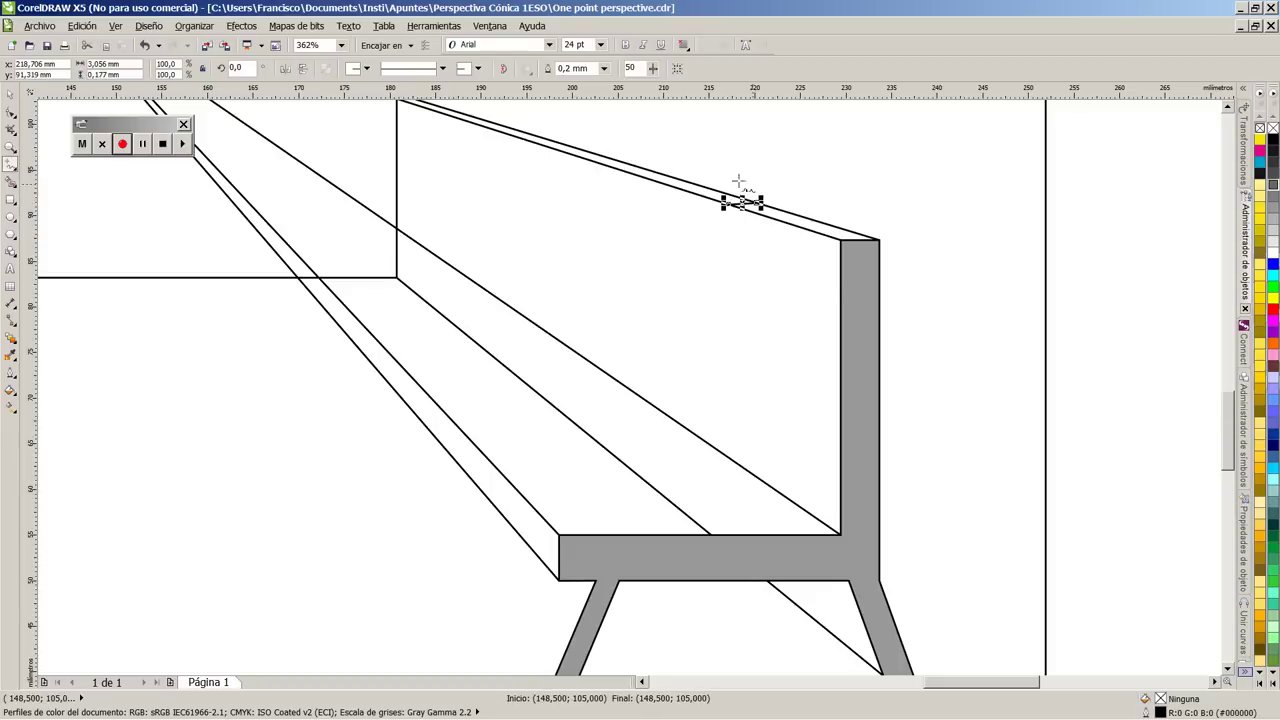
{"action": "left_click", "coordinate": [13, 97]}
{"action": "left_click", "coordinate": [843, 200]}
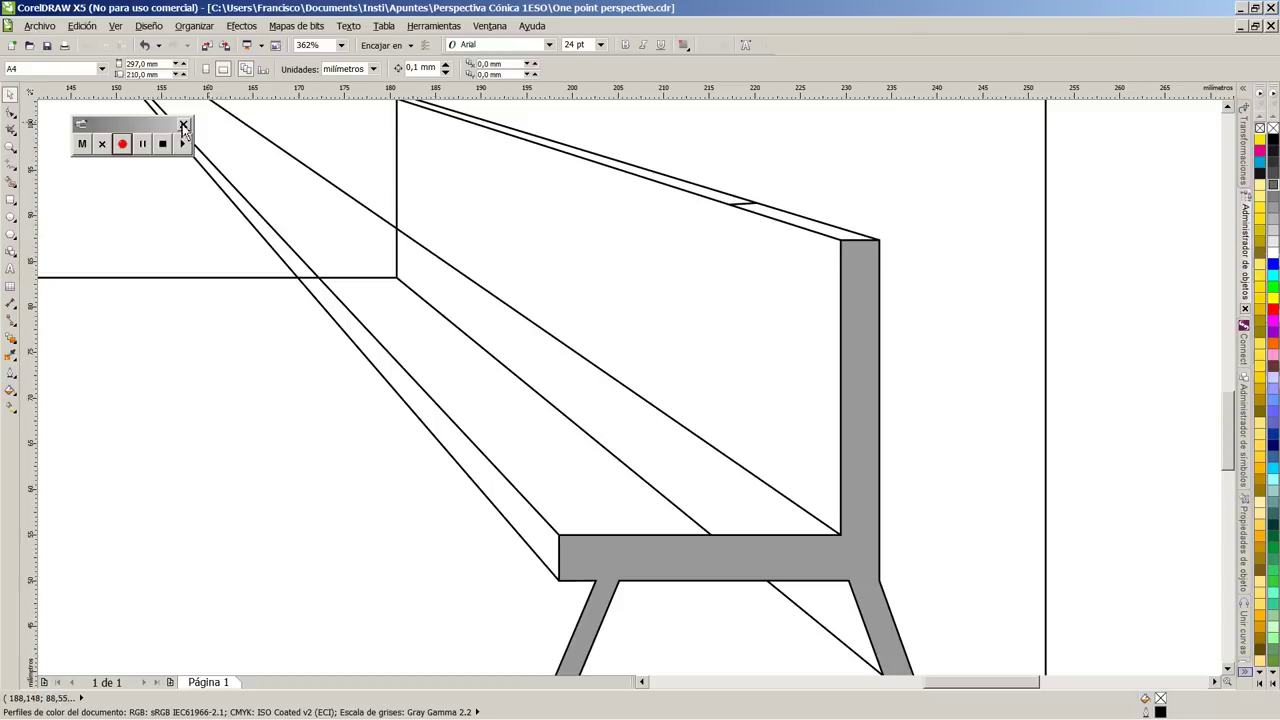
Step: Drop a vertical edge from the backrest mark to the seat line, then run it horizontally to the far seat edge
{"action": "left_click", "coordinate": [10, 166]}
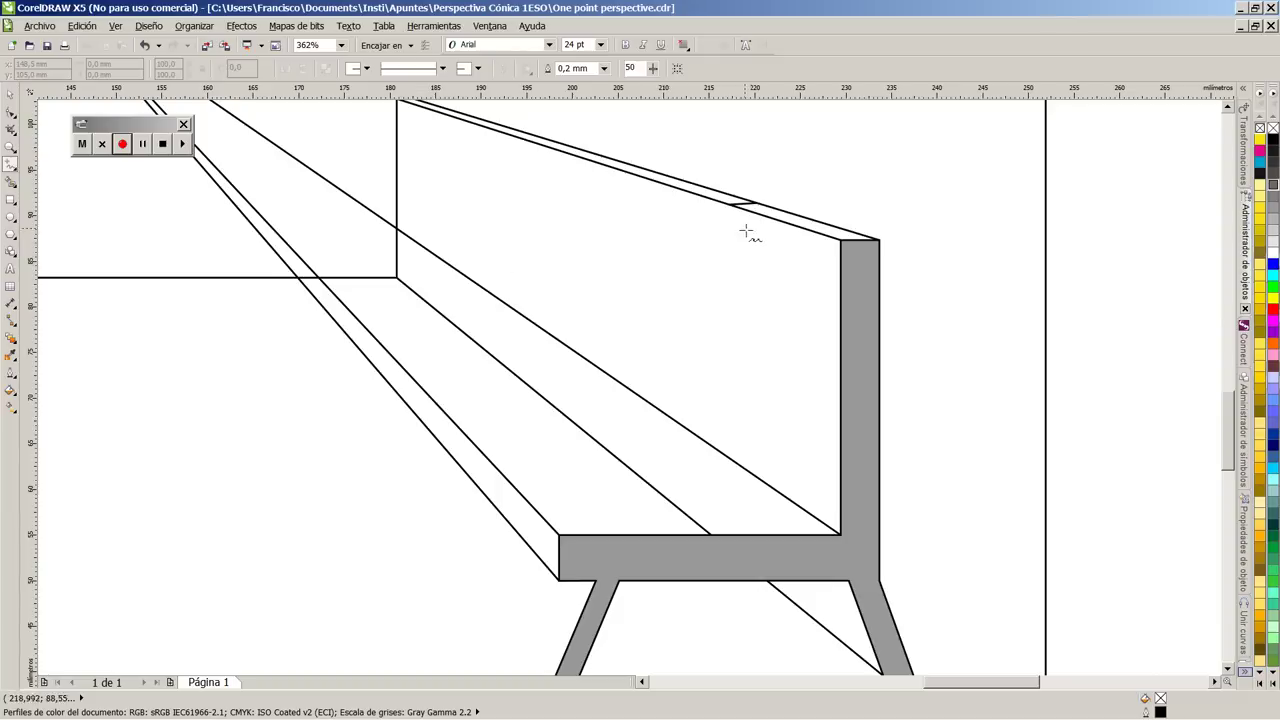
{"action": "left_click", "coordinate": [729, 204]}
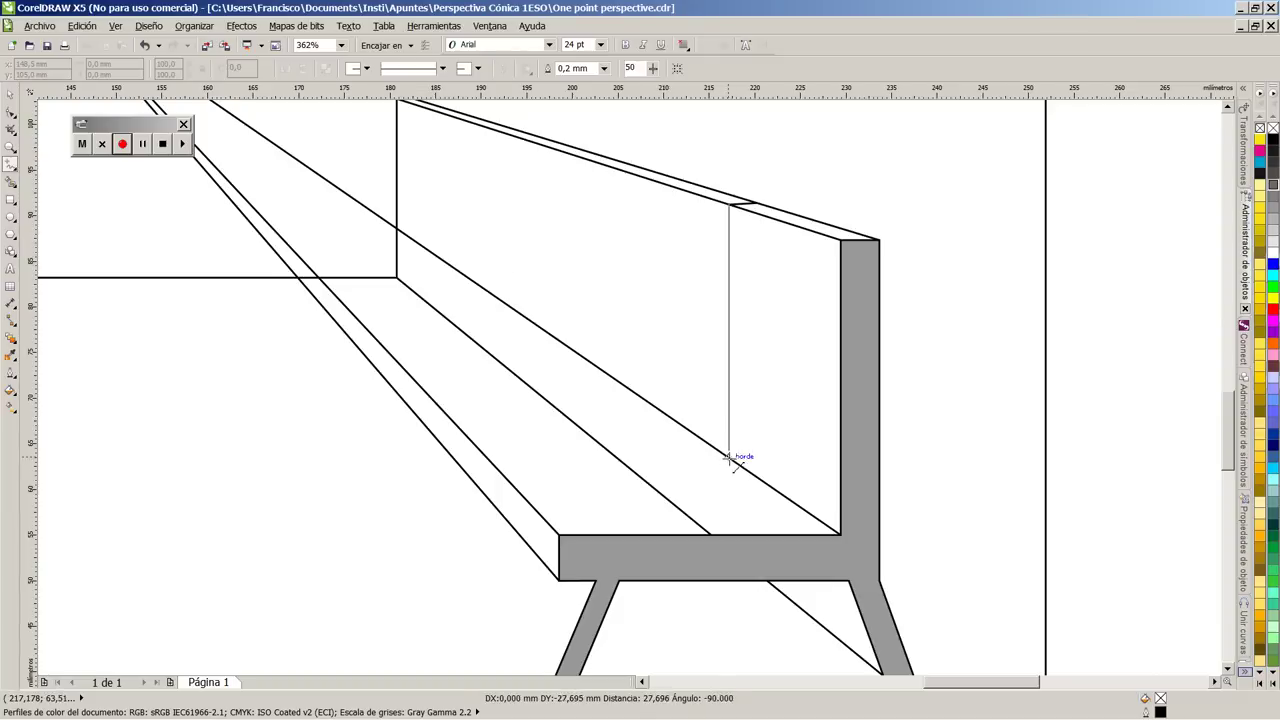
{"action": "left_click", "coordinate": [729, 457]}
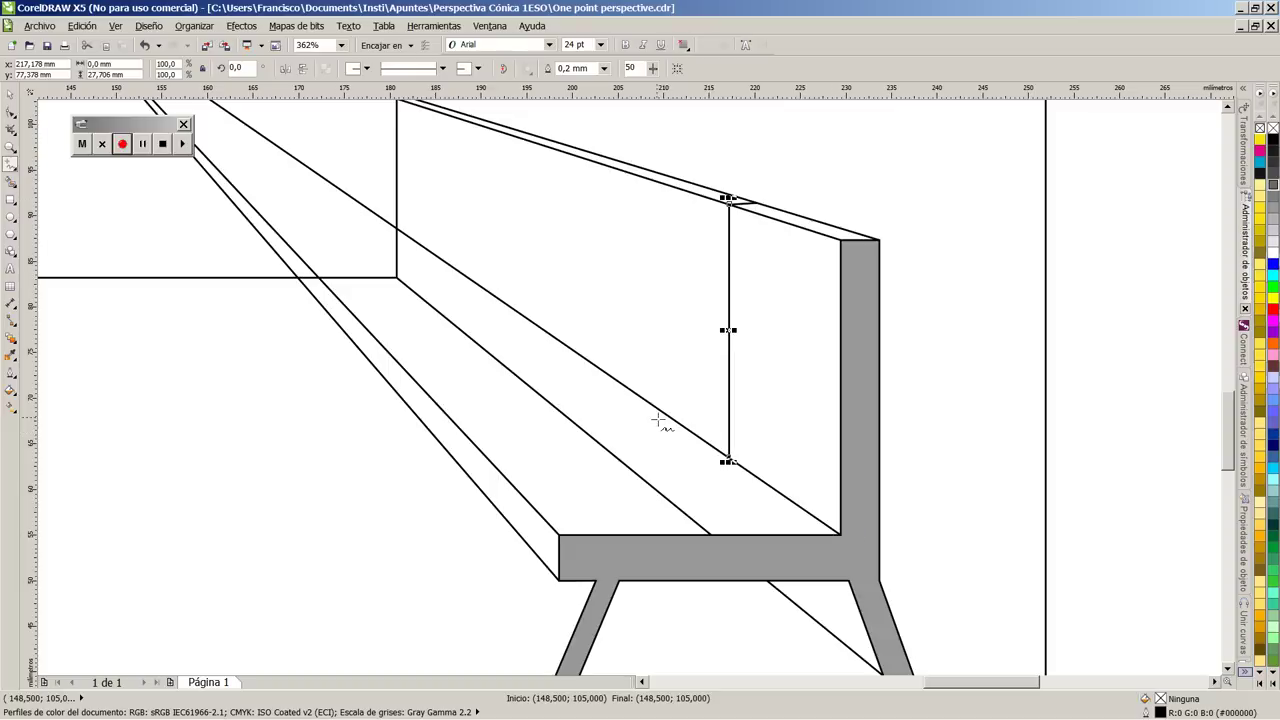
{"action": "left_click", "coordinate": [728, 459]}
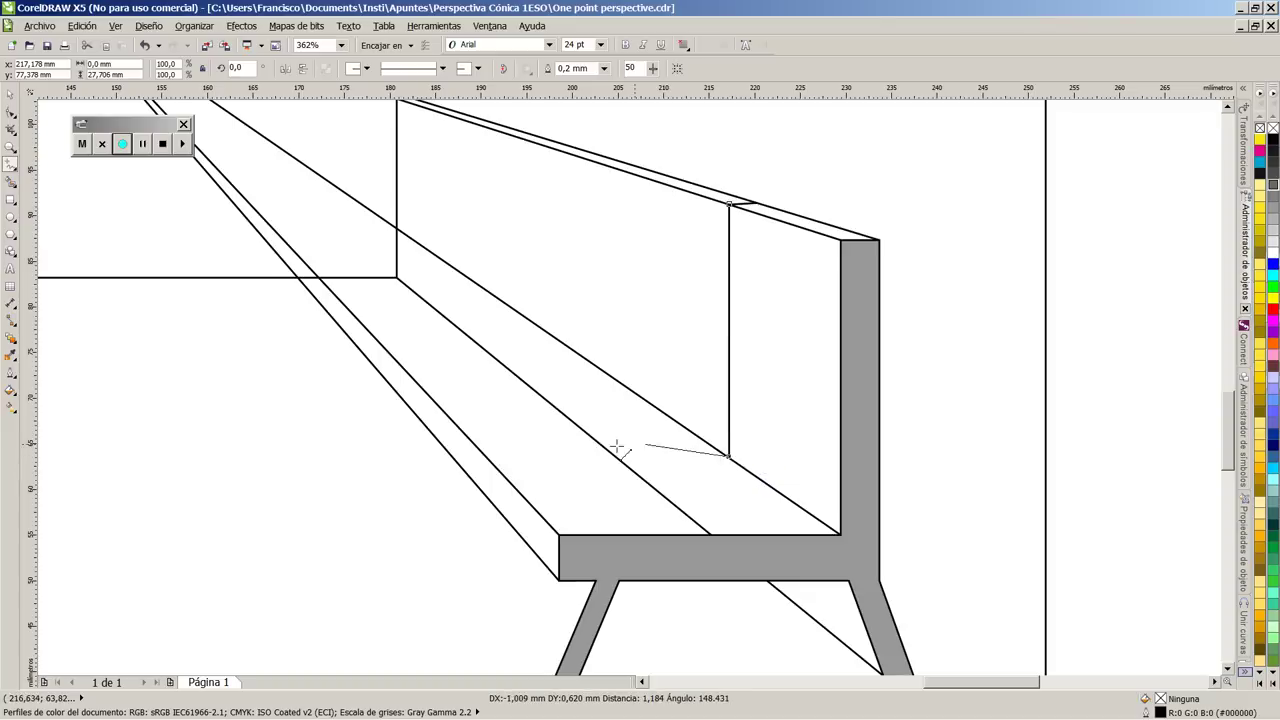
{"action": "left_click", "coordinate": [489, 457]}
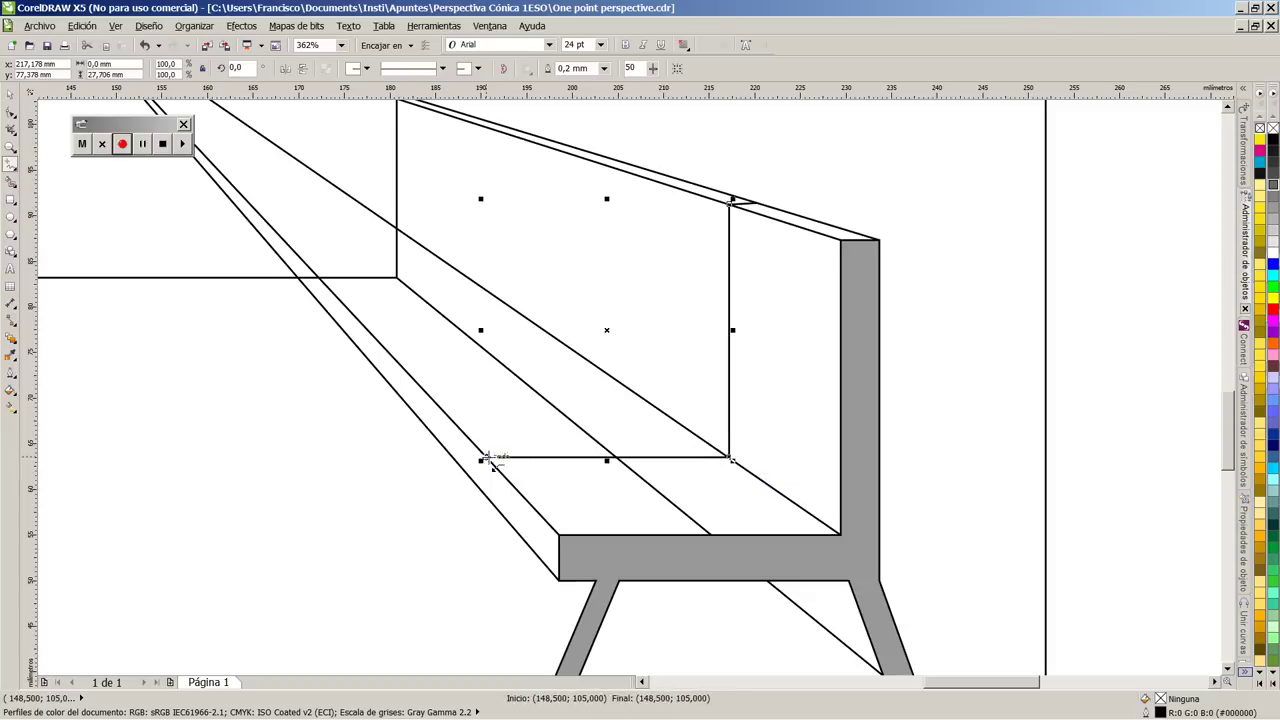
{"action": "left_click", "coordinate": [489, 498]}
Step: Move the first V construction line's end onto the seat's back corner and break the curve there
{"action": "scroll", "coordinate": [411, 310], "scroll_direction": "down", "scroll_amount": 3}
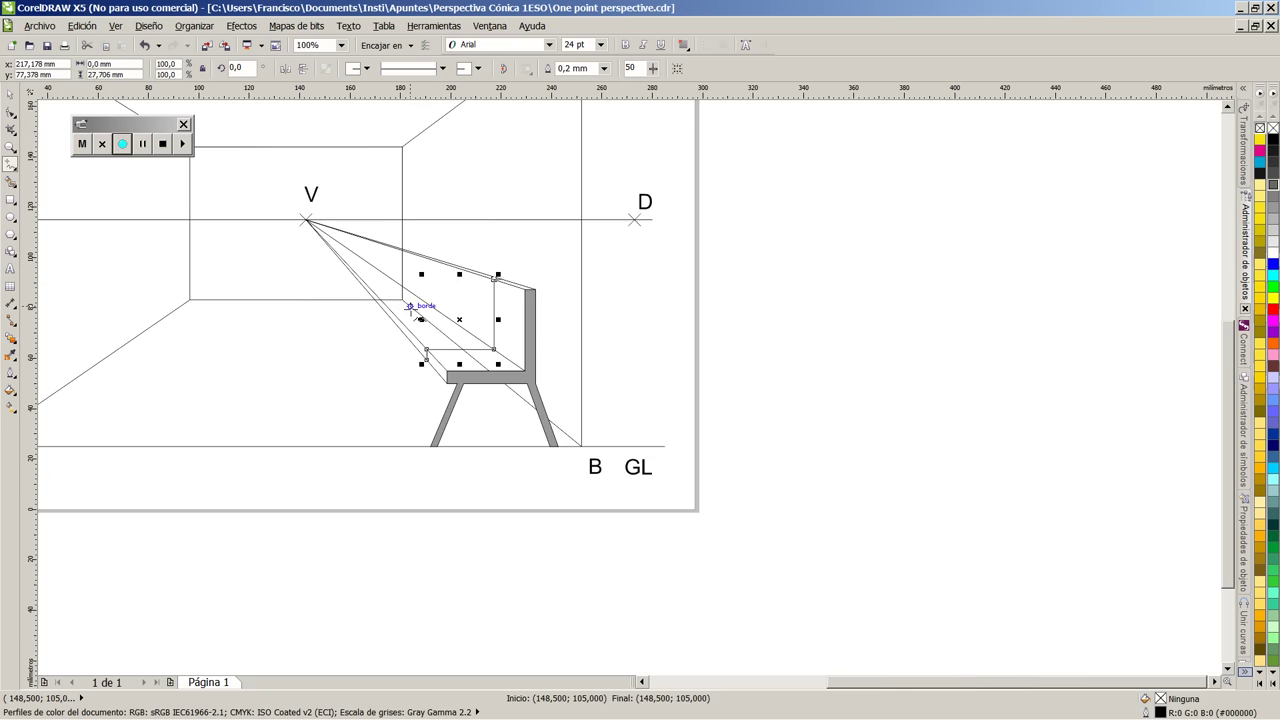
{"action": "scroll", "coordinate": [411, 310], "scroll_direction": "up", "scroll_amount": 2}
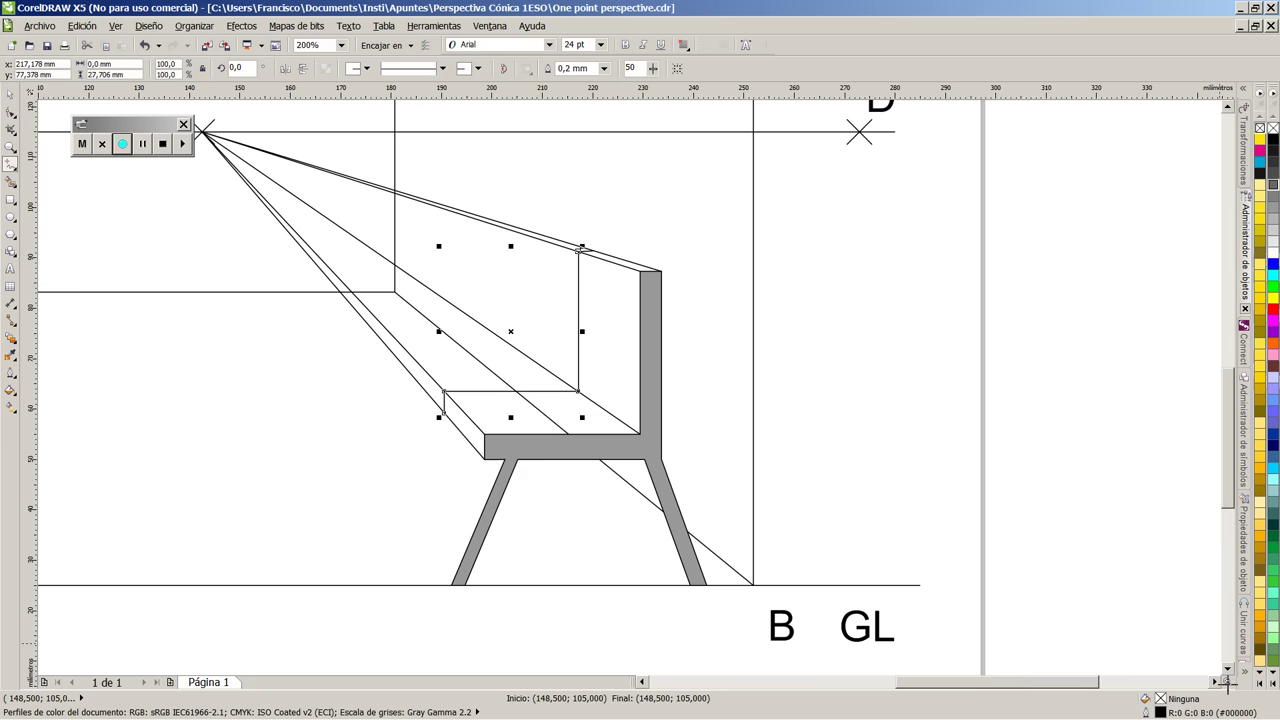
{"action": "left_click_drag", "start_coordinate": [1228, 681], "coordinate": [1198, 678]}
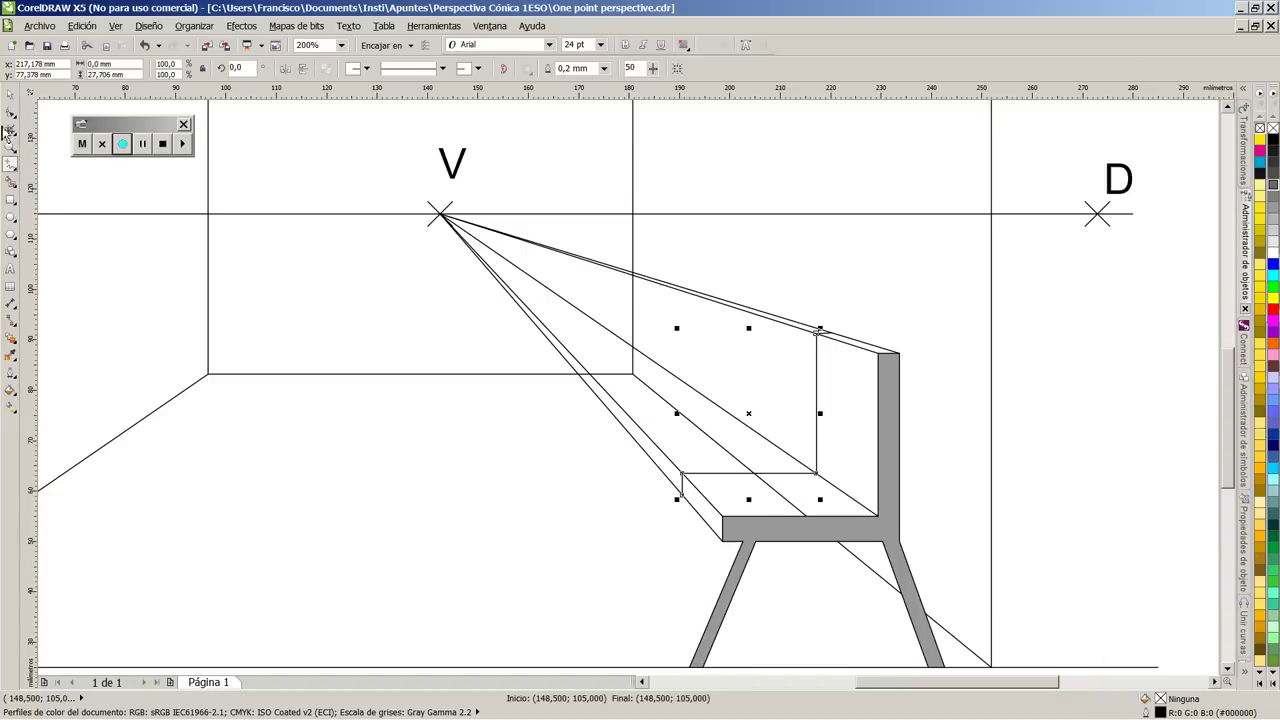
{"action": "left_click", "coordinate": [10, 112]}
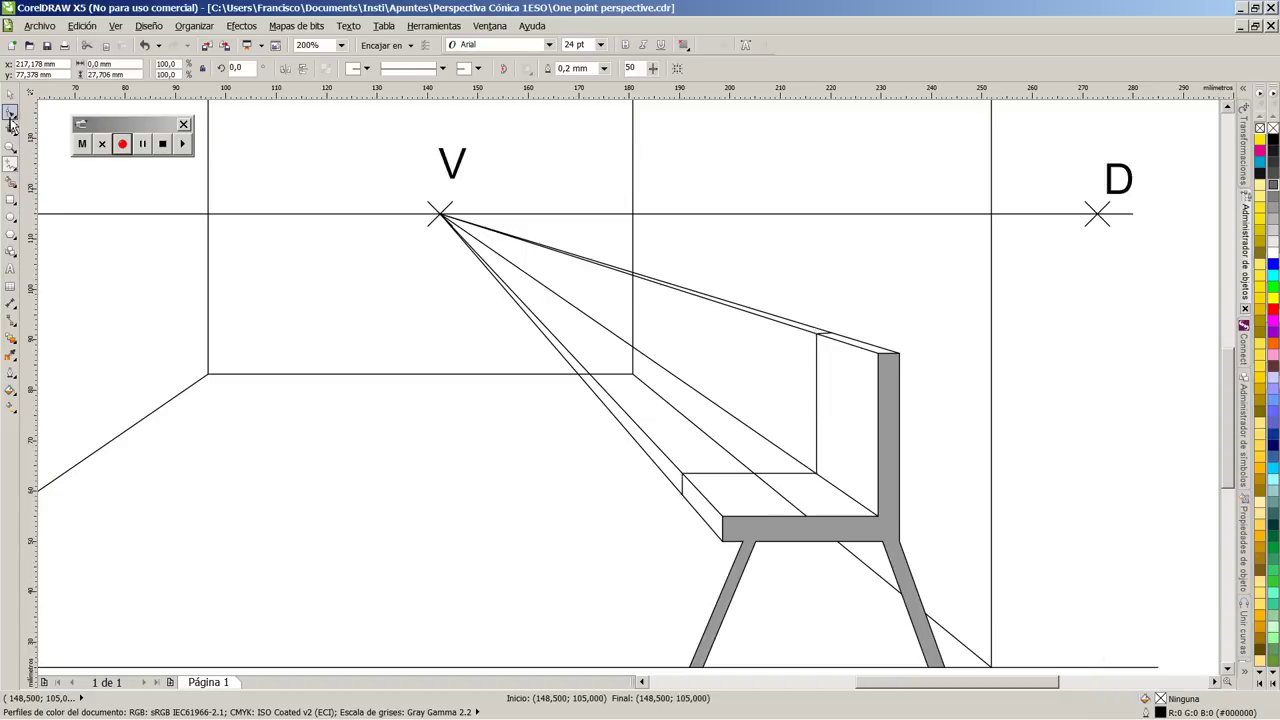
{"action": "left_click", "coordinate": [756, 436]}
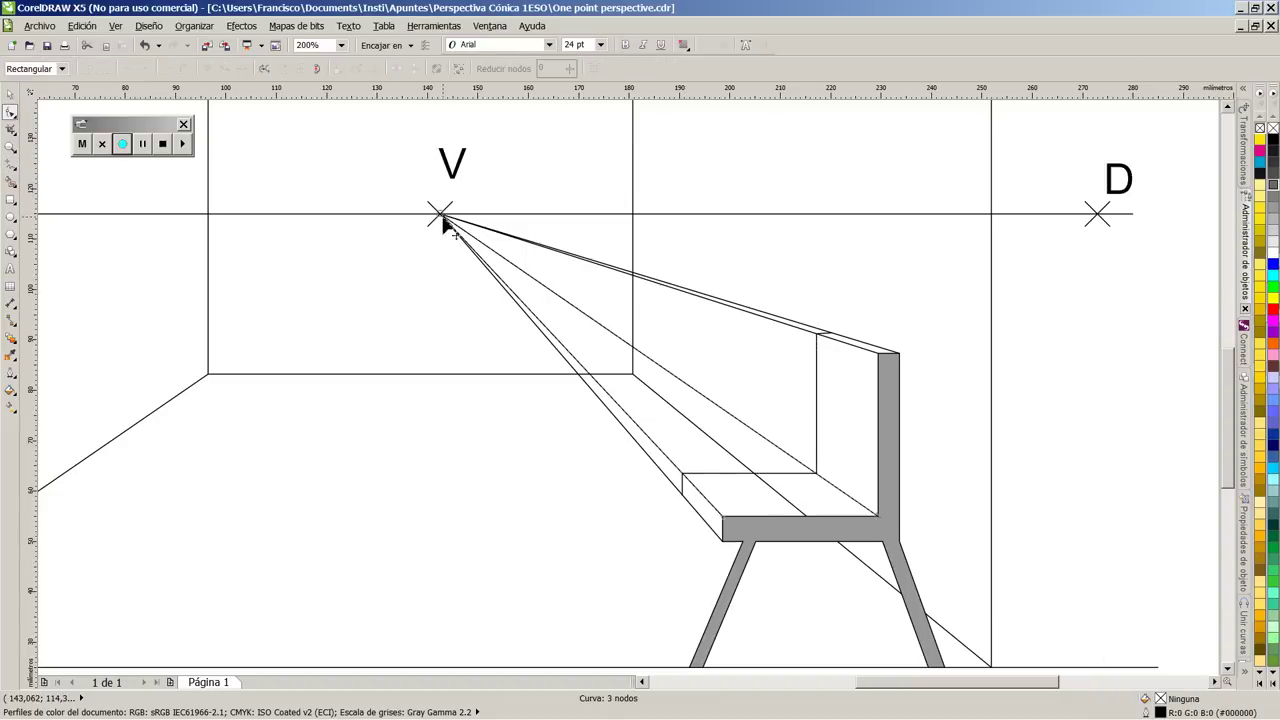
{"action": "left_click_drag", "start_coordinate": [445, 222], "coordinate": [816, 471]}
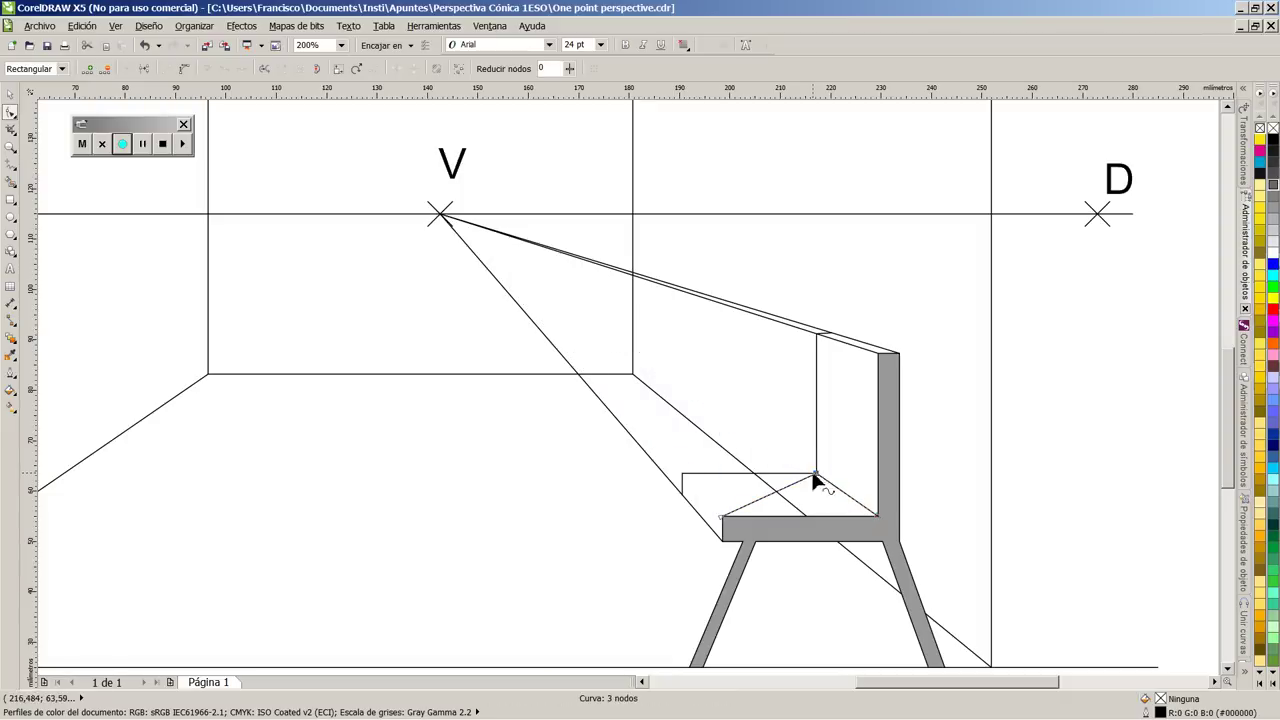
{"action": "left_click", "coordinate": [144, 68]}
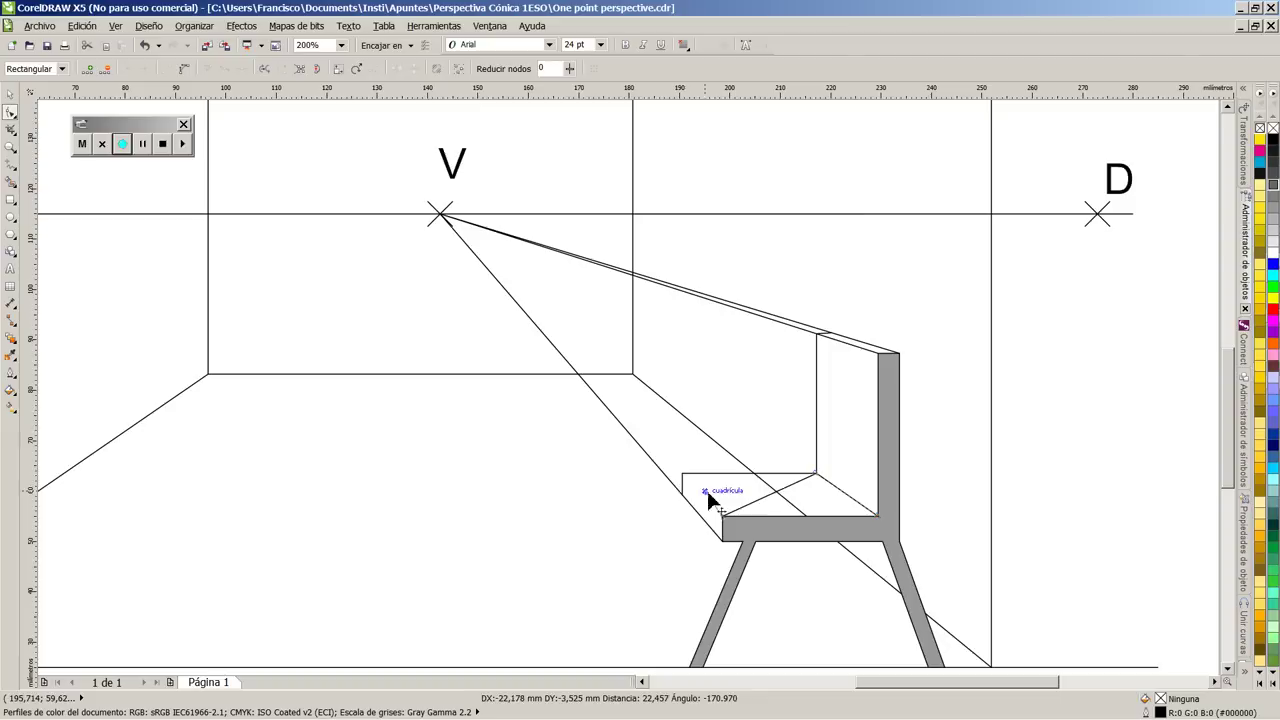
Step: Move the diagonal and chair-back lines' ends from V onto their seat and backrest corners
{"action": "left_click_drag", "start_coordinate": [686, 480], "coordinate": [866, 528]}
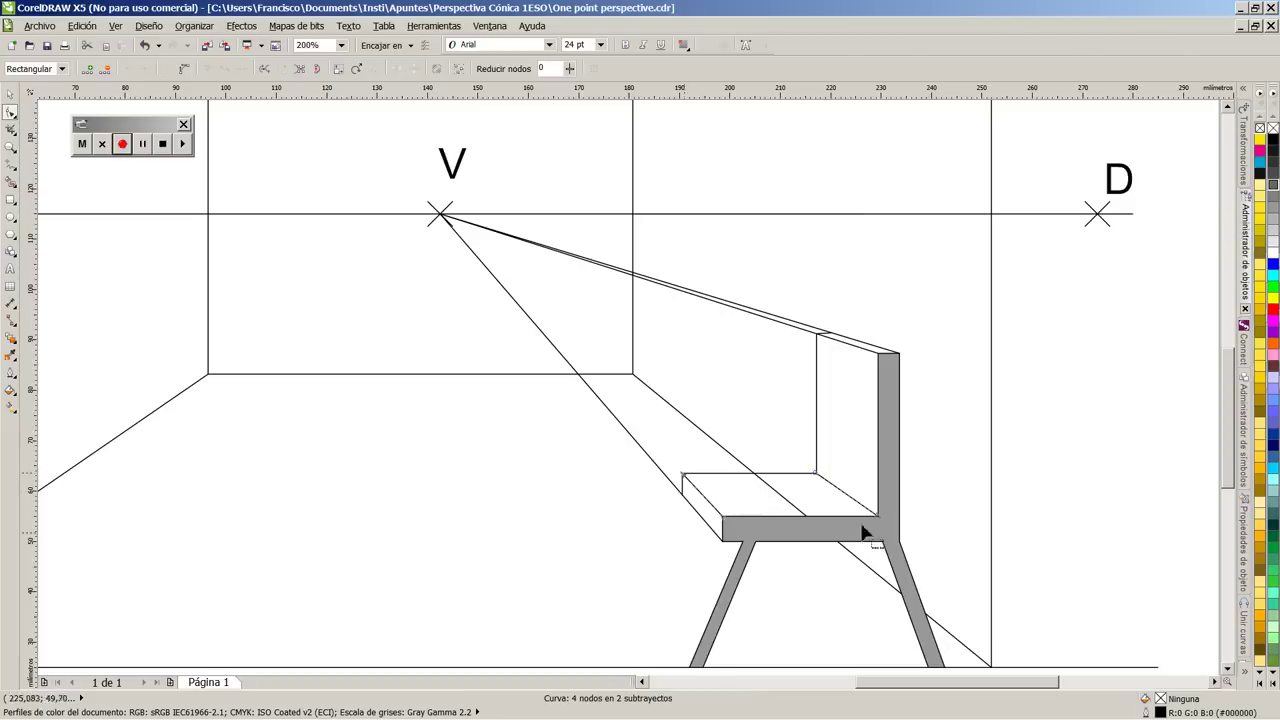
{"action": "left_click", "coordinate": [620, 426]}
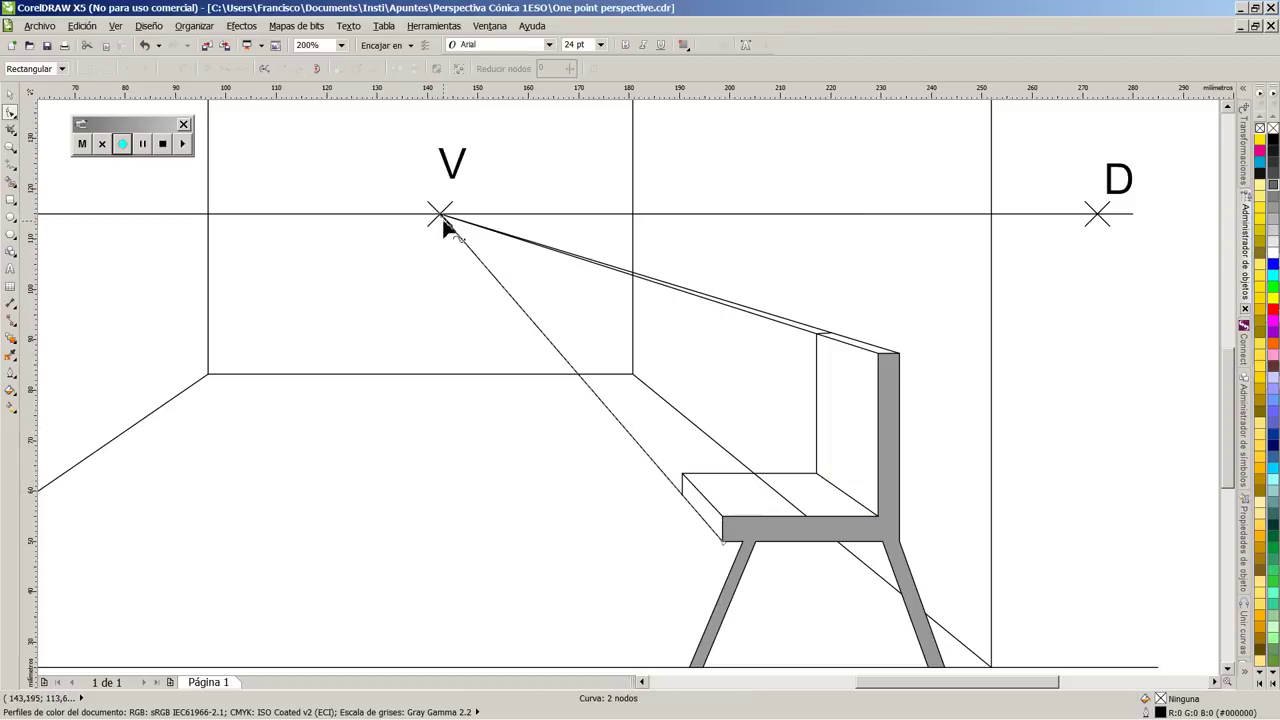
{"action": "left_click_drag", "start_coordinate": [443, 218], "coordinate": [685, 495]}
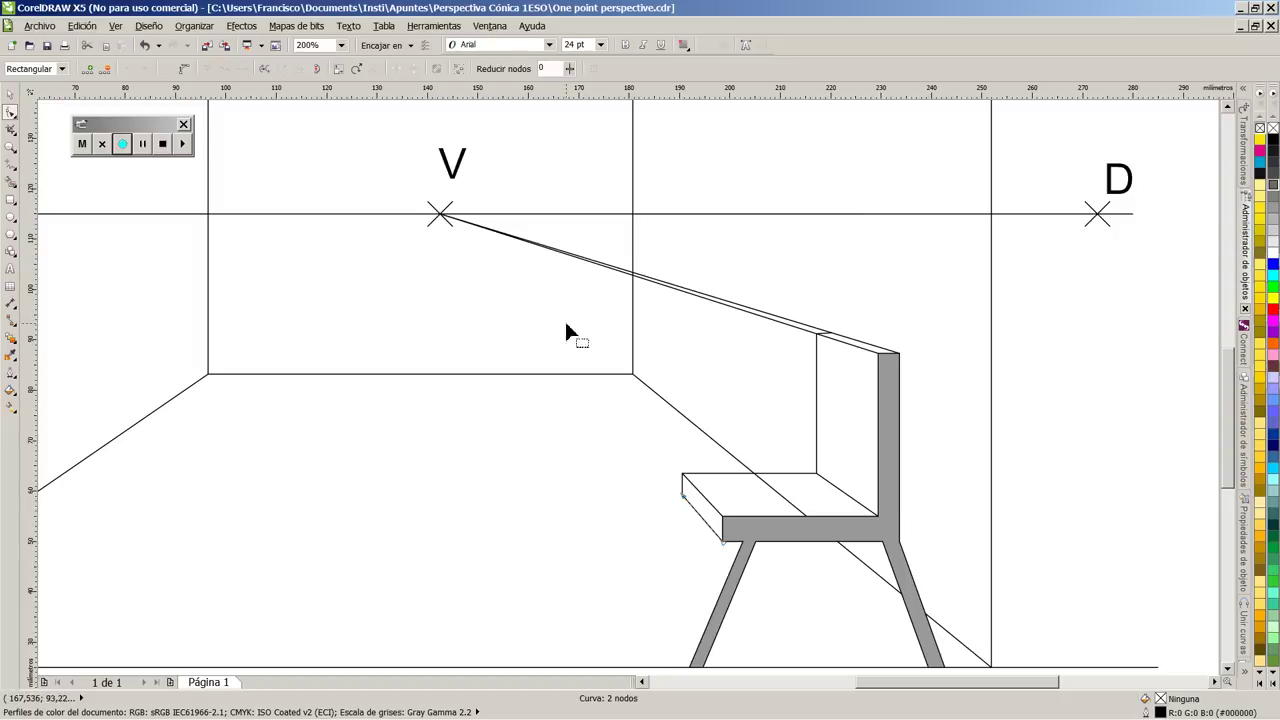
{"action": "left_click", "coordinate": [800, 334]}
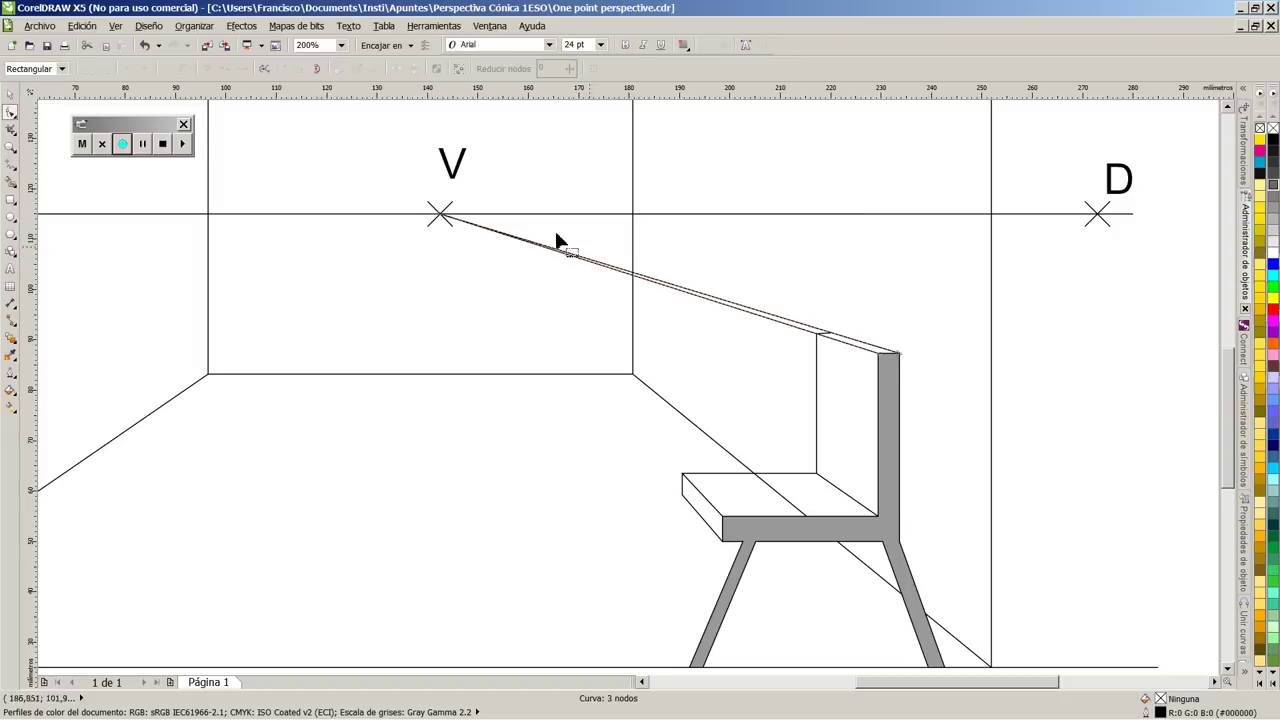
{"action": "left_click_drag", "start_coordinate": [440, 217], "coordinate": [817, 338]}
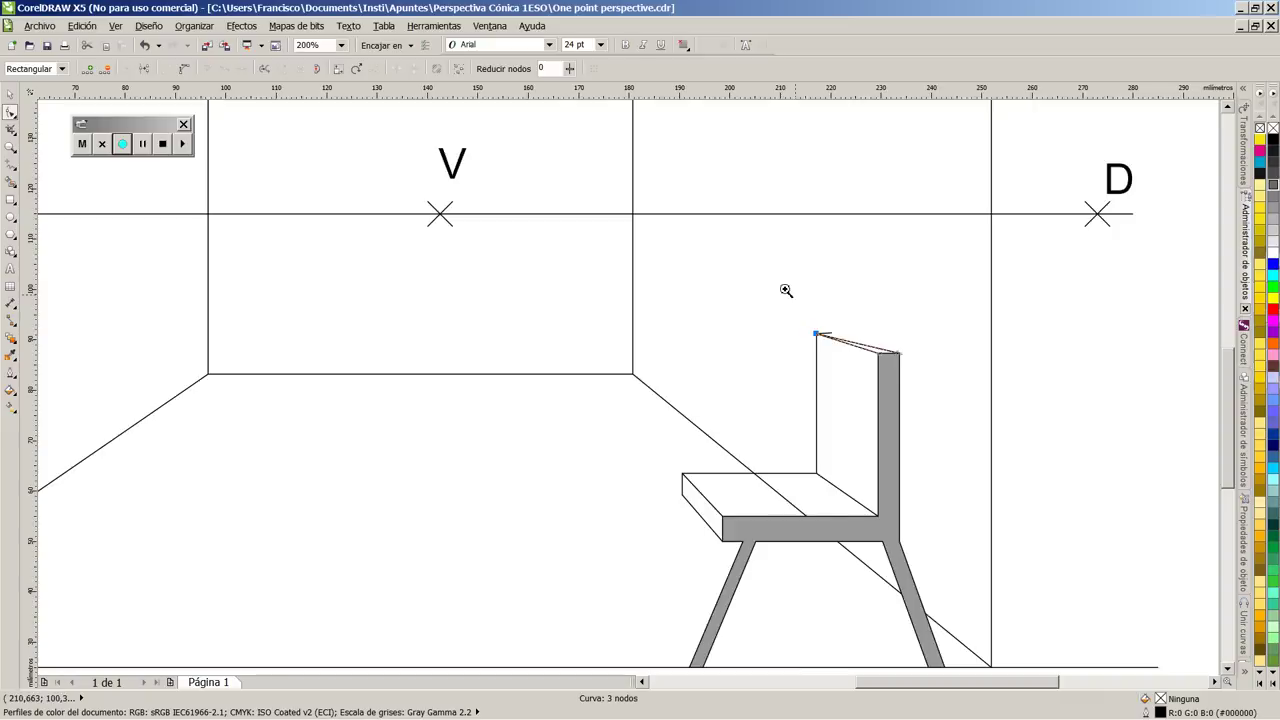
Step: Break the backrest's corner node and snap the loose nodes together to close its top face
{"action": "left_click_drag", "start_coordinate": [754, 283], "coordinate": [906, 398]}
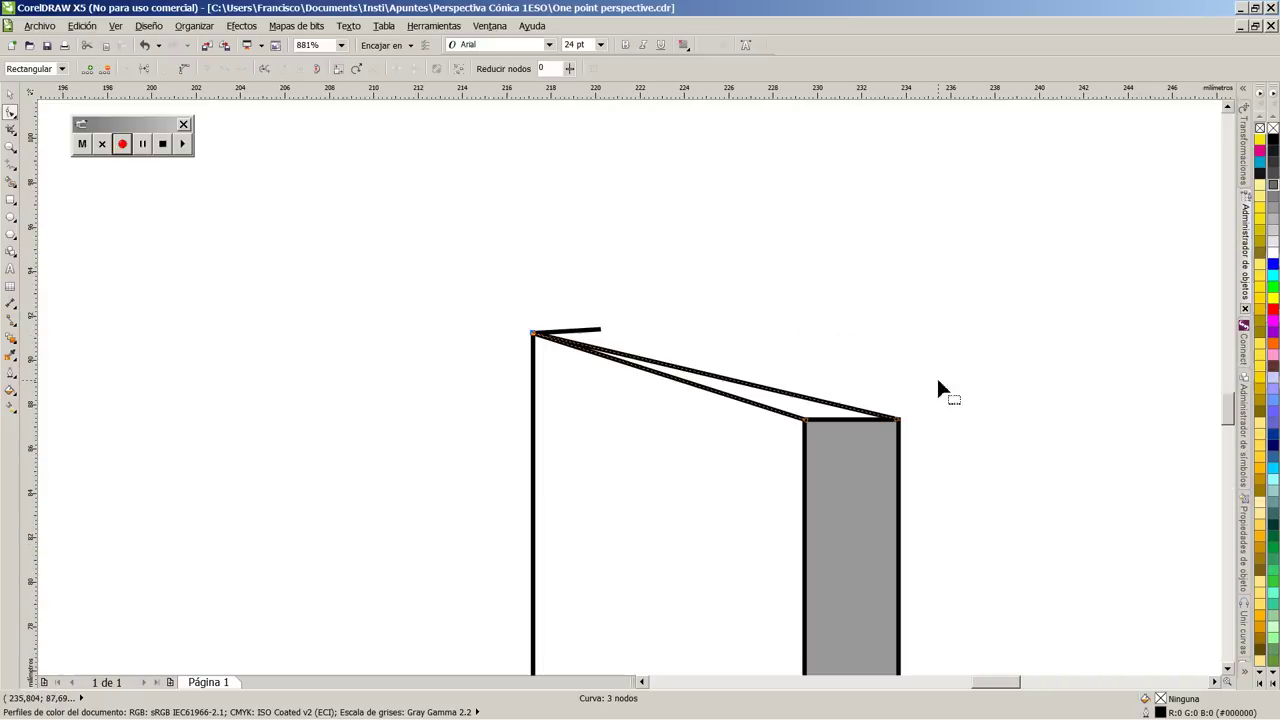
{"action": "left_click", "coordinate": [156, 69]}
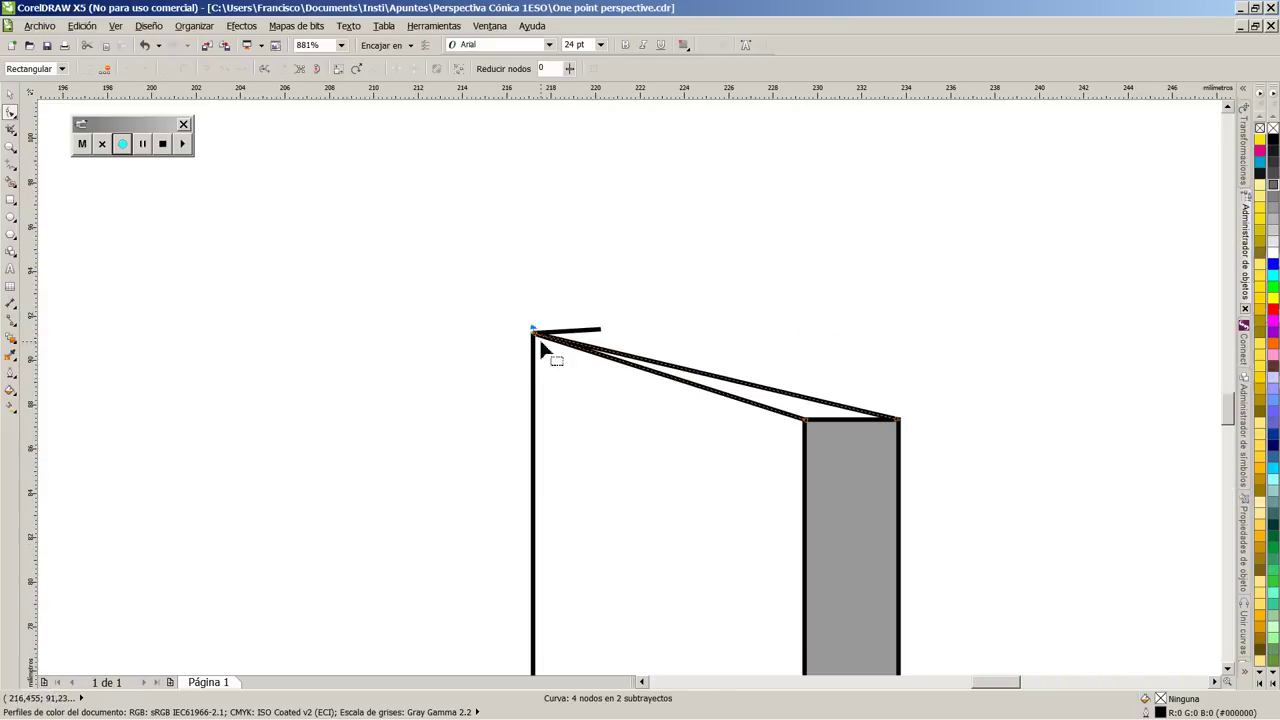
{"action": "mouse_move", "coordinate": [536, 336]}
{"action": "left_mouse_down"}
{"action": "mouse_move", "coordinate": [601, 333]}
{"action": "mouse_move", "coordinate": [577, 345]}
{"action": "mouse_move", "coordinate": [602, 333]}
{"action": "mouse_move", "coordinate": [535, 334]}
{"action": "left_mouse_up"}
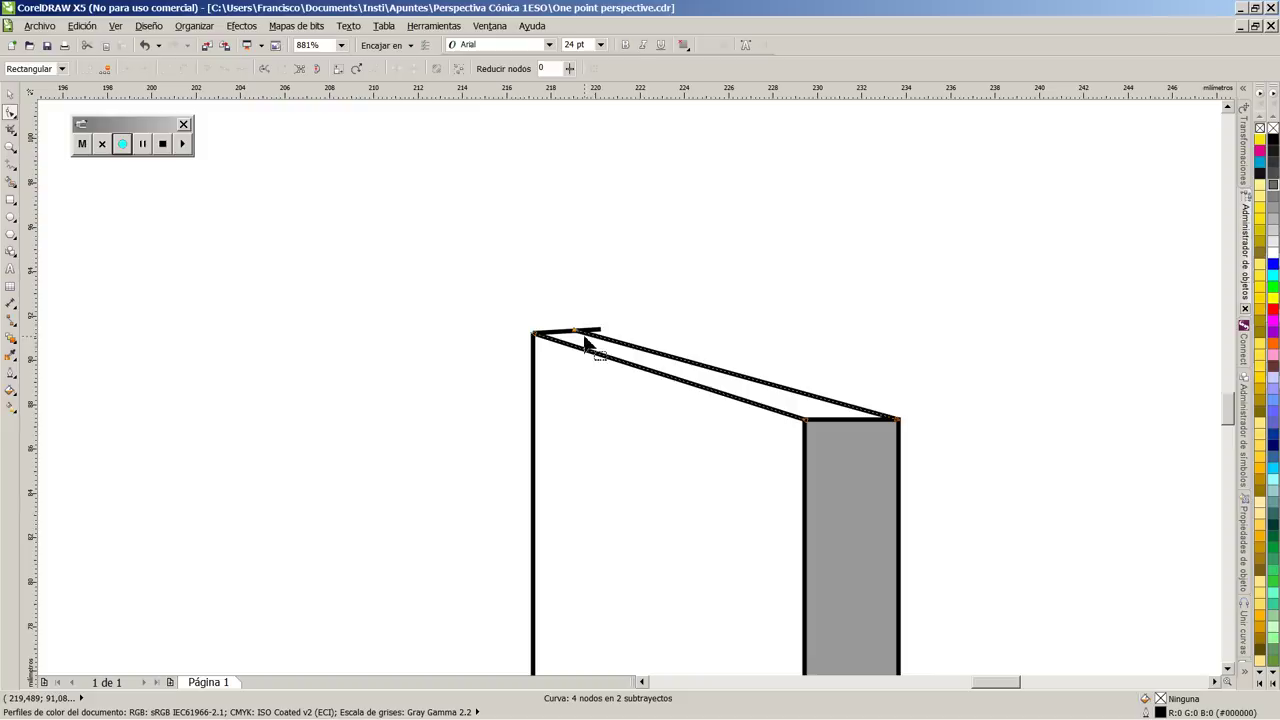
{"action": "left_click", "coordinate": [578, 337]}
{"action": "left_click_drag", "start_coordinate": [578, 338], "coordinate": [602, 332]}
{"action": "scroll", "coordinate": [640, 410], "scroll_direction": "down", "scroll_amount": 5}
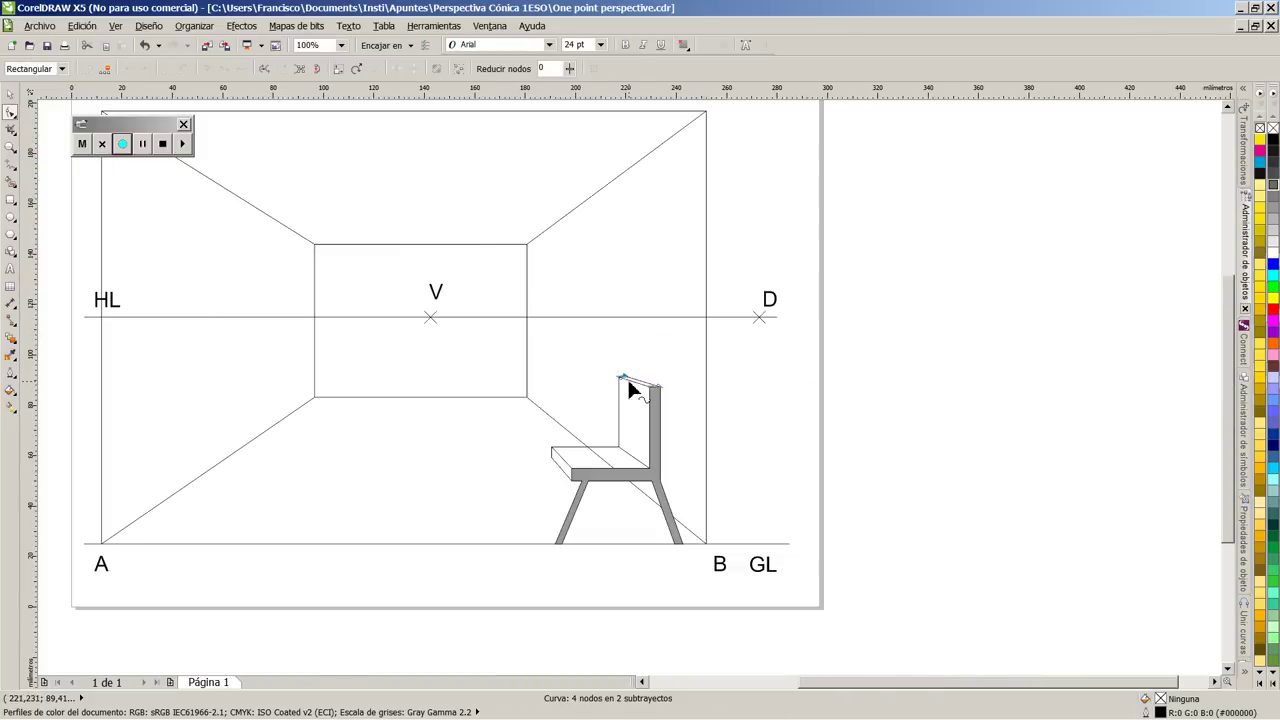
{"action": "left_click_drag", "start_coordinate": [886, 681], "coordinate": [726, 681]}
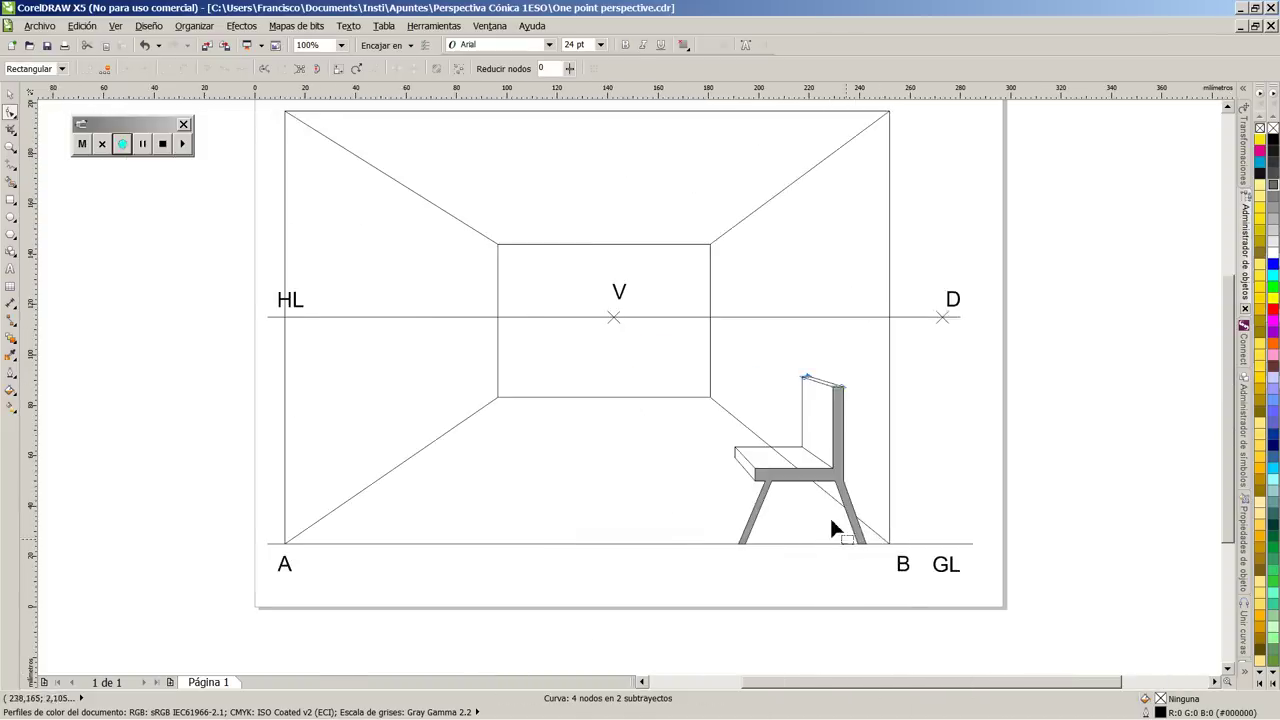
{"action": "scroll", "coordinate": [808, 482], "scroll_direction": "up", "scroll_amount": 2}
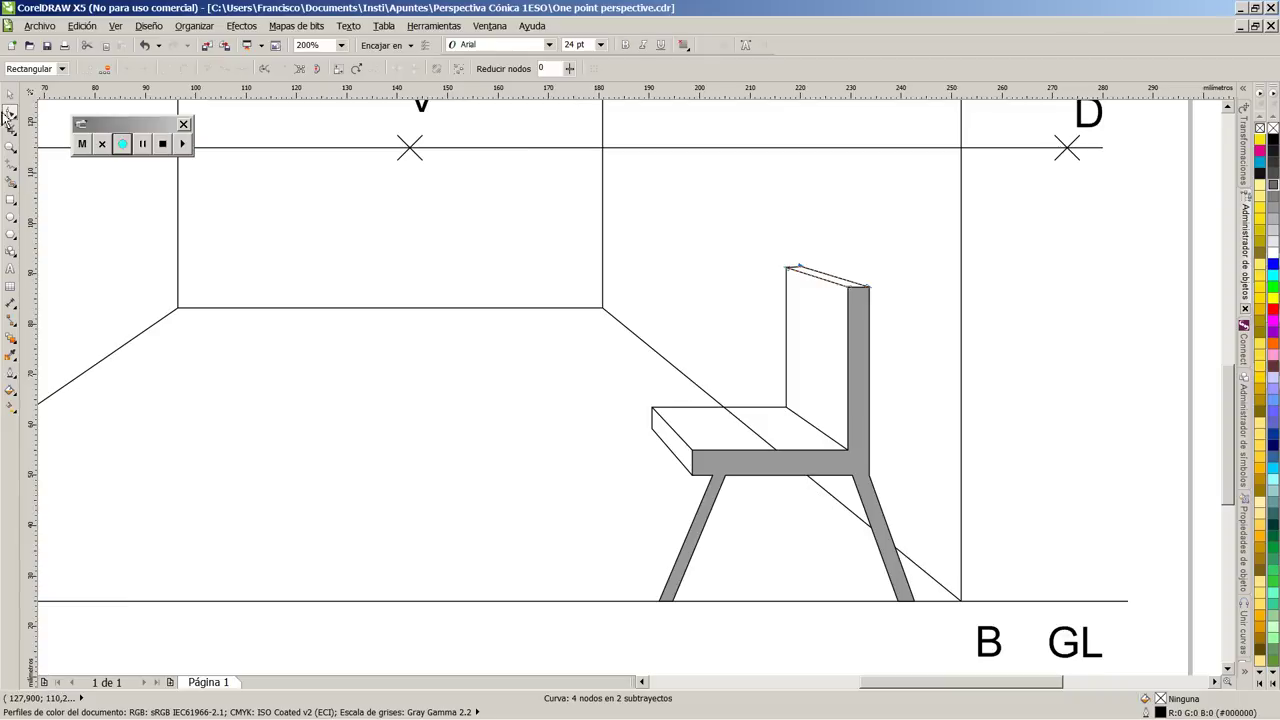
{"action": "left_click", "coordinate": [9, 94]}
{"action": "left_click", "coordinate": [665, 300]}
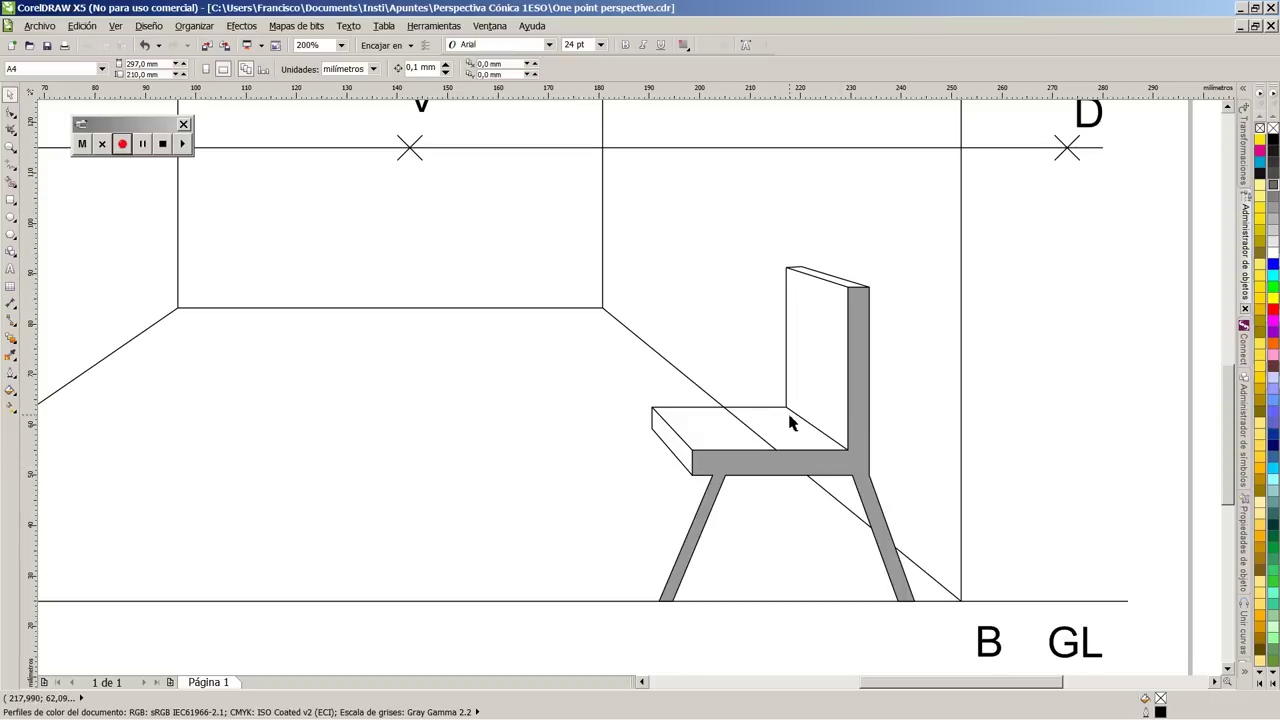
Step: Draw construction lines from the chair's seat corners to vanishing point V
{"action": "left_click", "coordinate": [10, 164]}
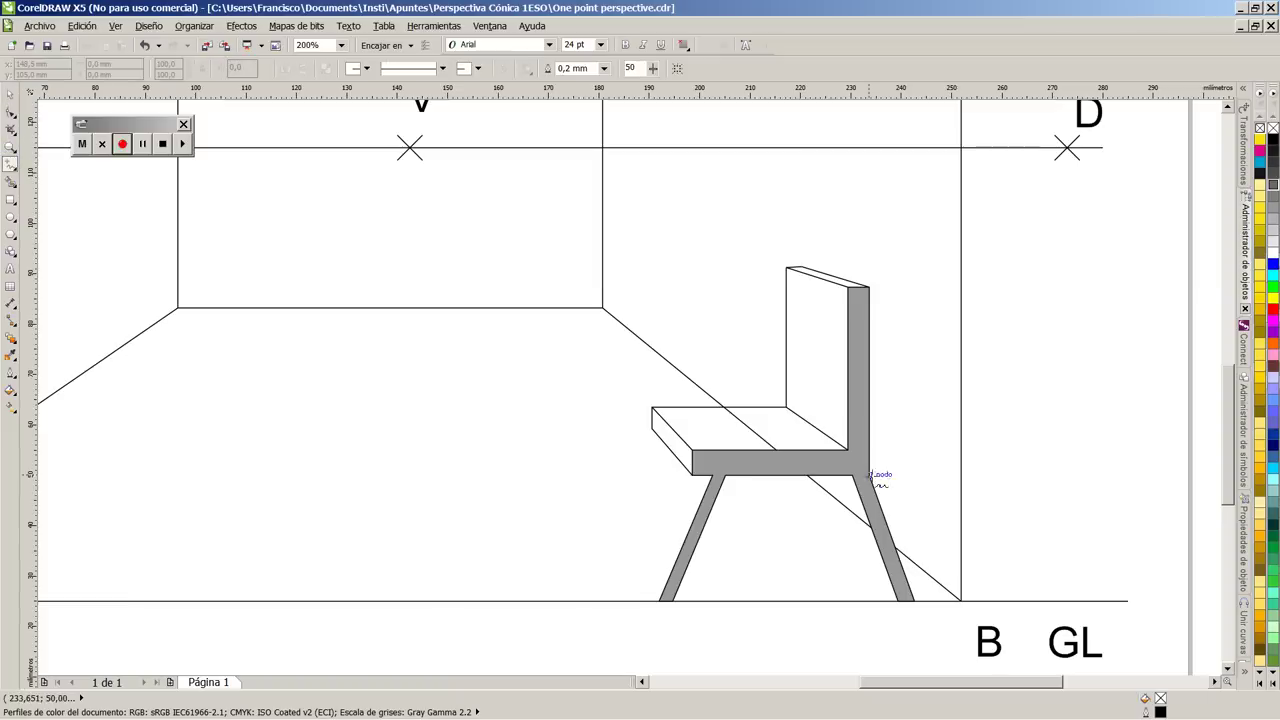
{"action": "left_click", "coordinate": [870, 477]}
{"action": "left_click", "coordinate": [408, 145]}
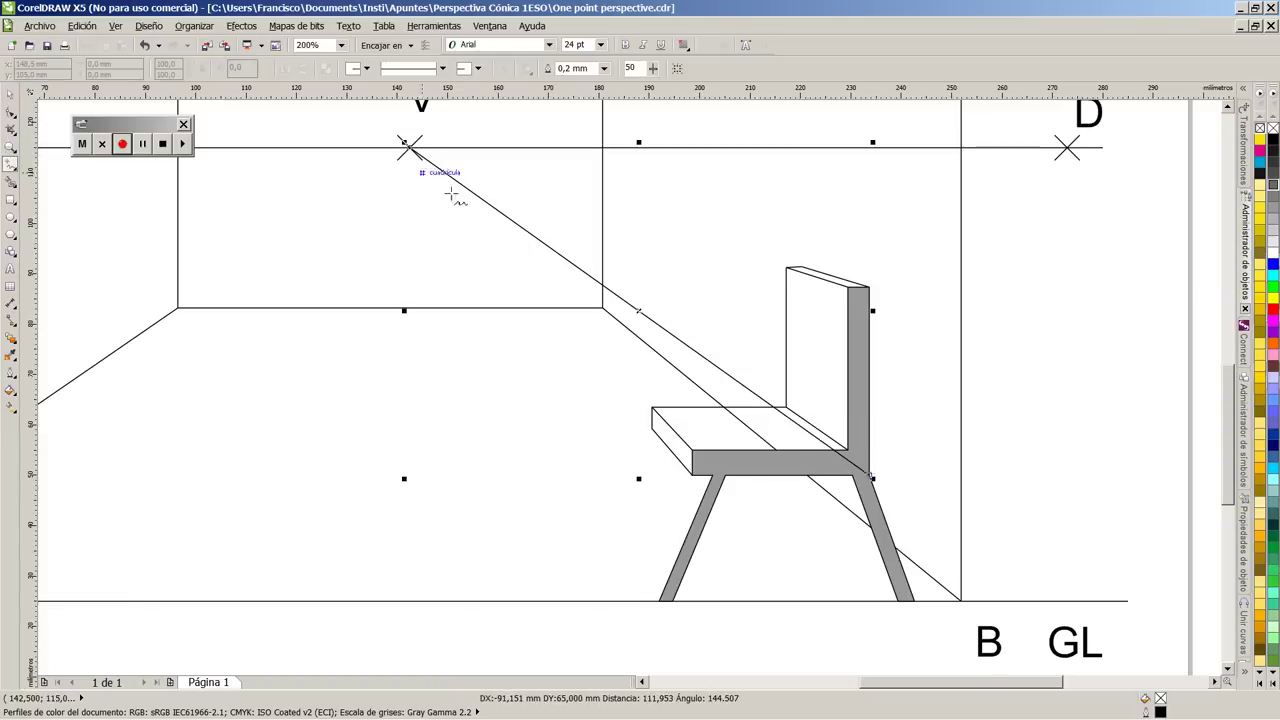
{"action": "left_click", "coordinate": [866, 478]}
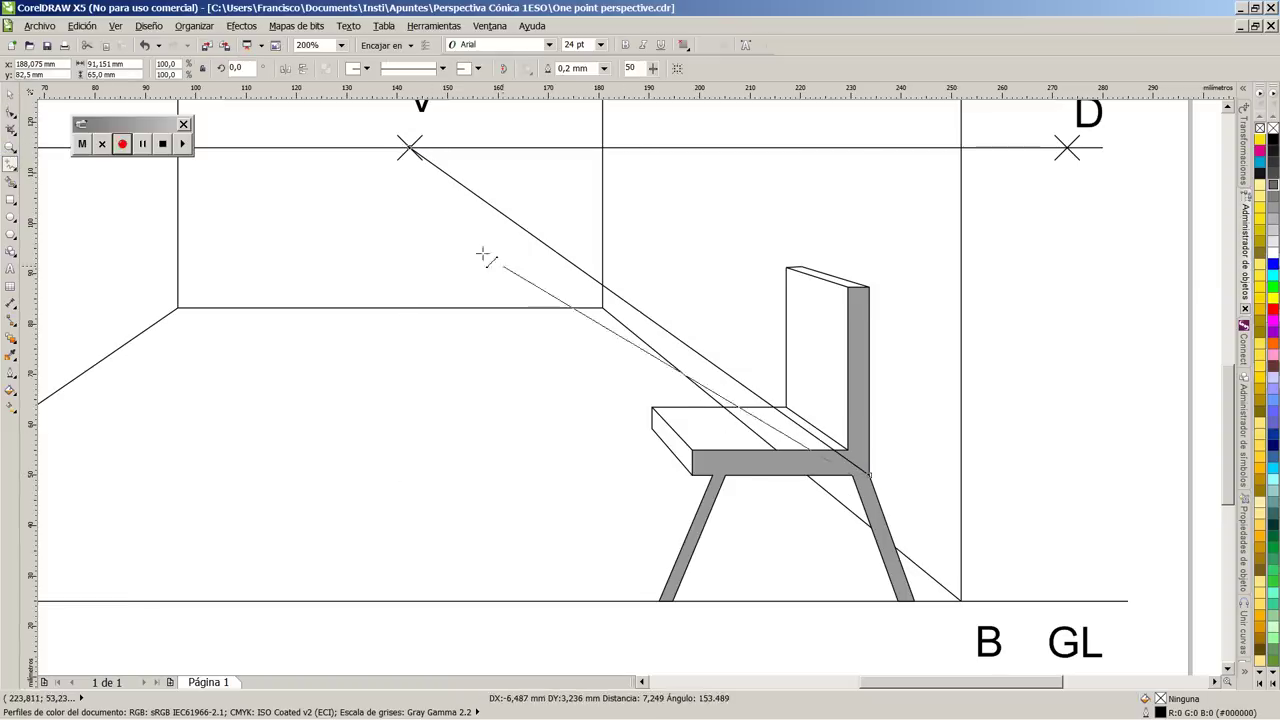
{"action": "left_click", "coordinate": [408, 147]}
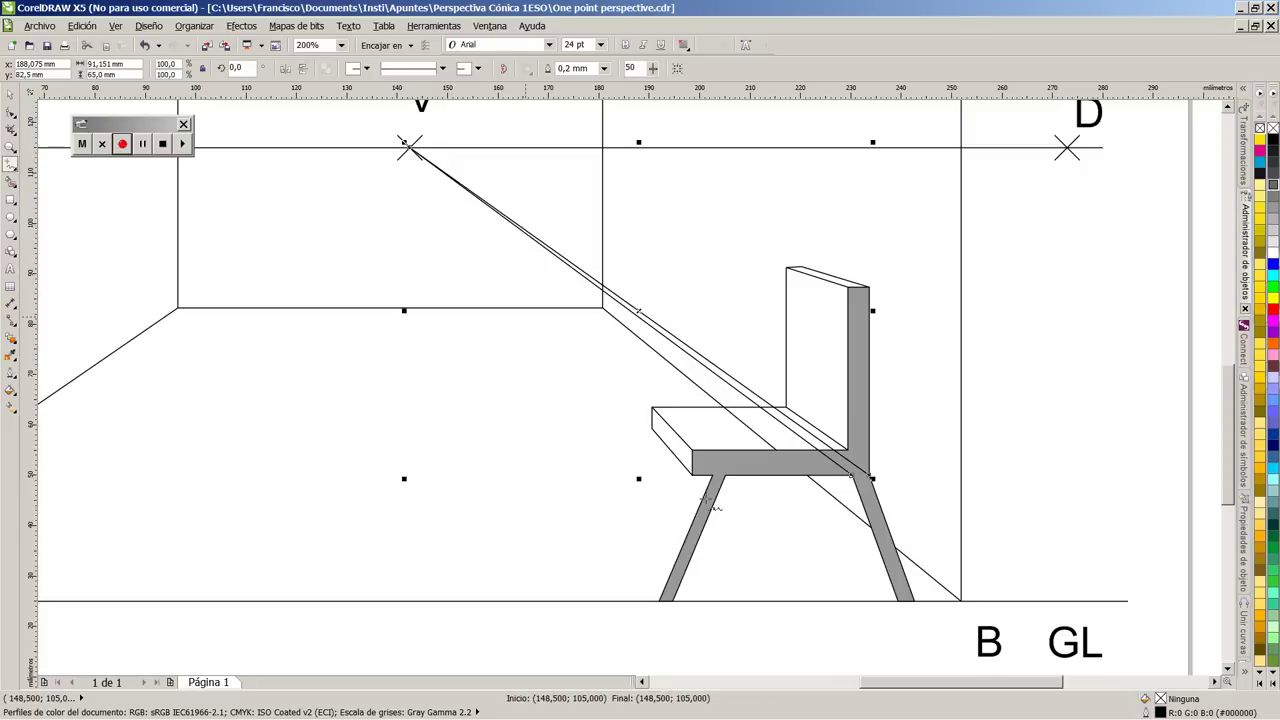
{"action": "left_click", "coordinate": [718, 477]}
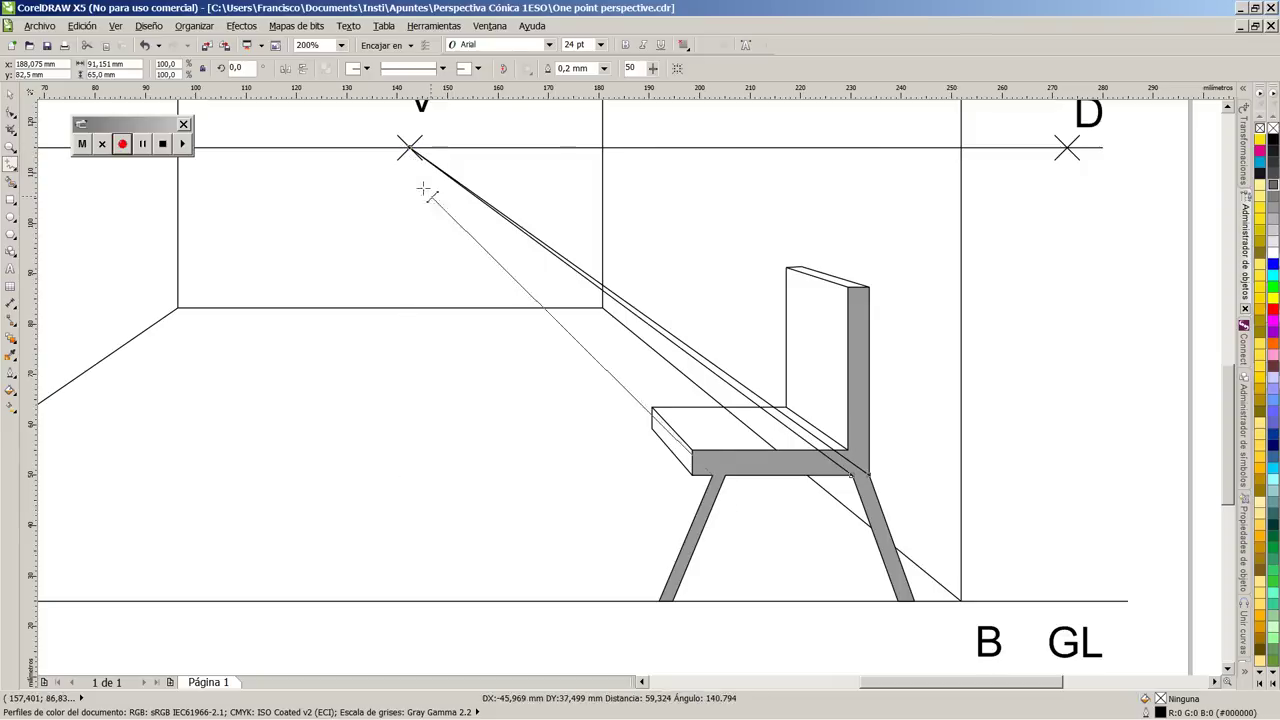
{"action": "left_click", "coordinate": [408, 147]}
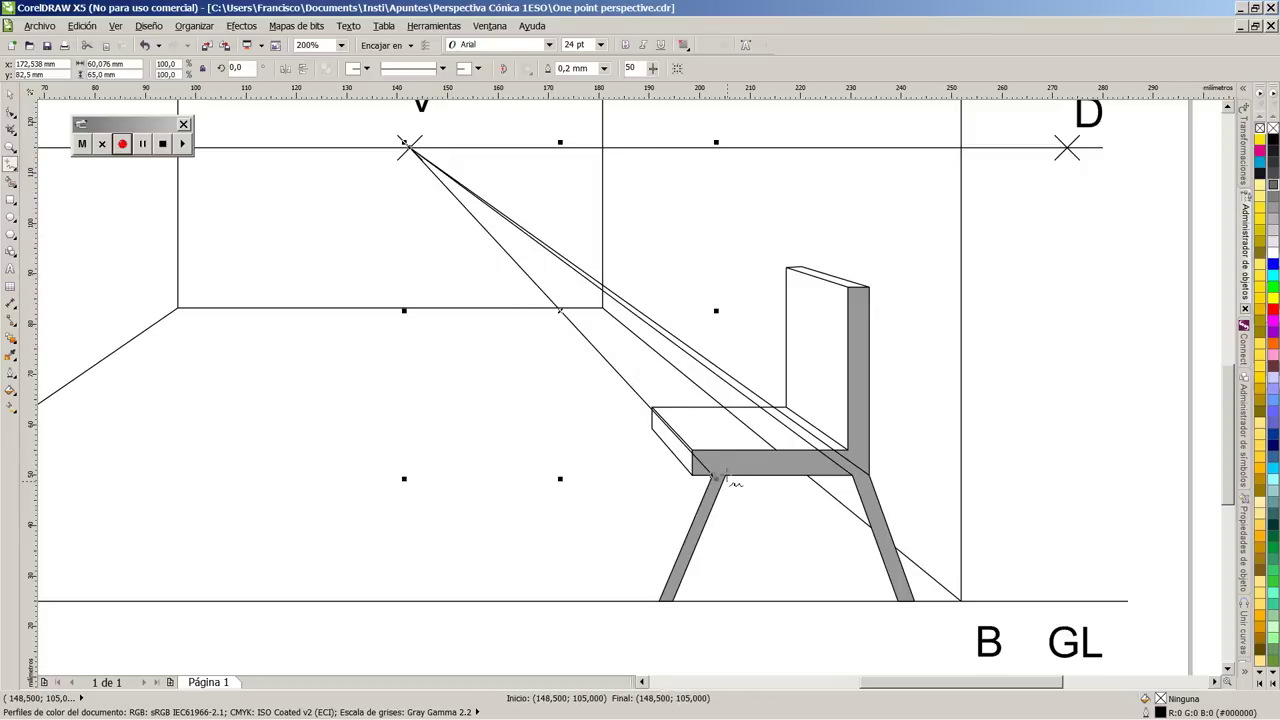
Step: Draw construction lines from the bottom corners of the right and left legs to V
{"action": "left_click_drag", "start_coordinate": [718, 477], "coordinate": [408, 144]}
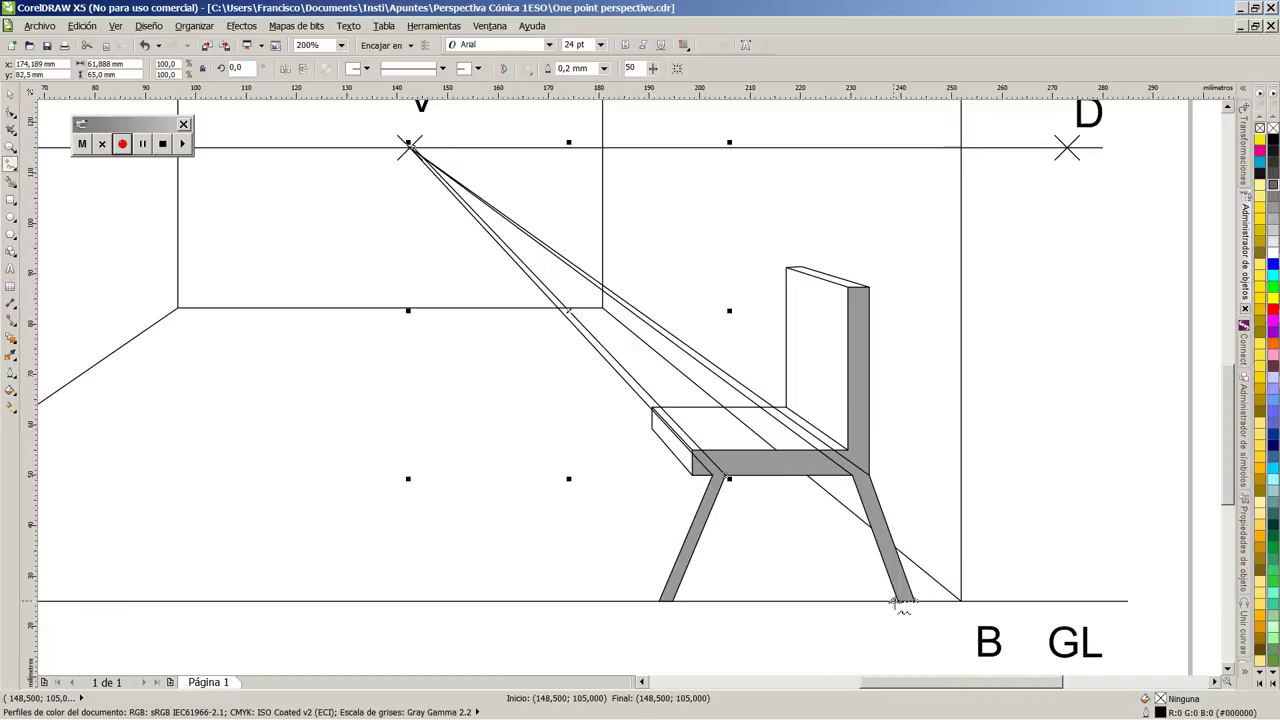
{"action": "left_click_drag", "start_coordinate": [902, 604], "coordinate": [408, 144]}
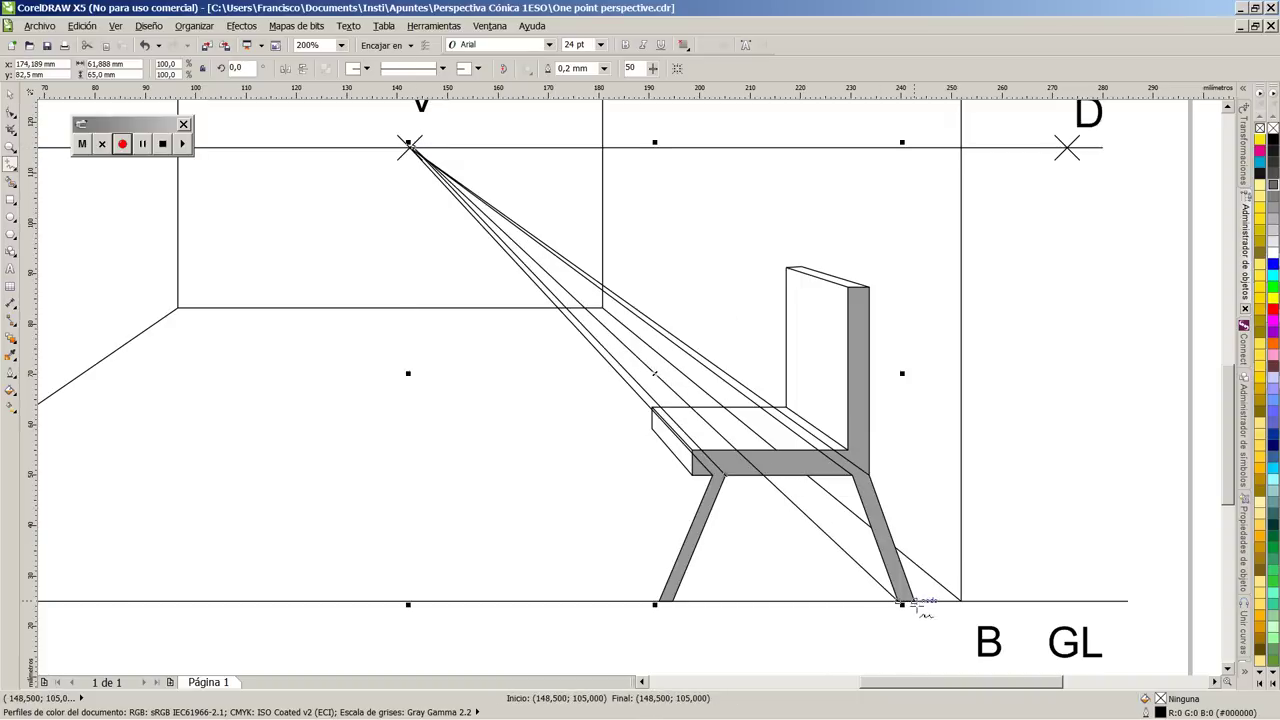
{"action": "mouse_move", "coordinate": [902, 604]}
{"action": "left_mouse_down"}
{"action": "mouse_move", "coordinate": [418, 130]}
{"action": "mouse_move", "coordinate": [408, 144]}
{"action": "left_mouse_up"}
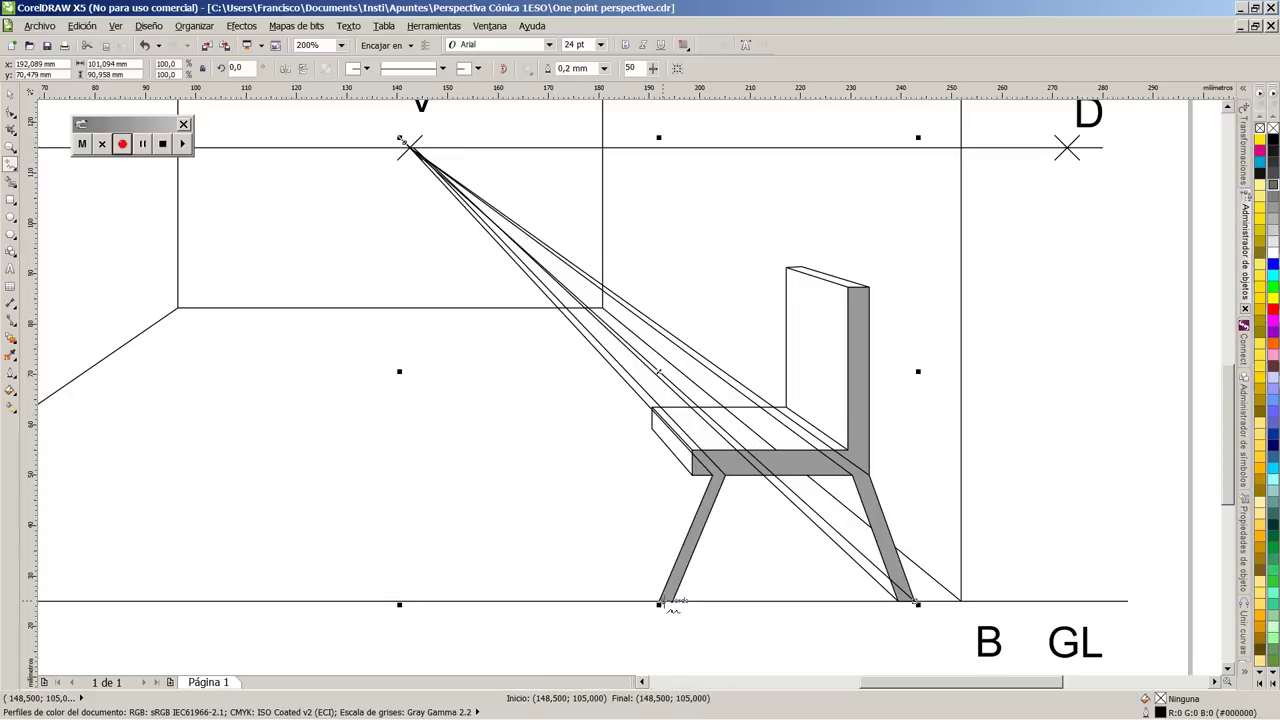
{"action": "mouse_move", "coordinate": [660, 603]}
{"action": "left_mouse_down"}
{"action": "mouse_move", "coordinate": [490, 122]}
{"action": "mouse_move", "coordinate": [408, 144]}
{"action": "left_mouse_up"}
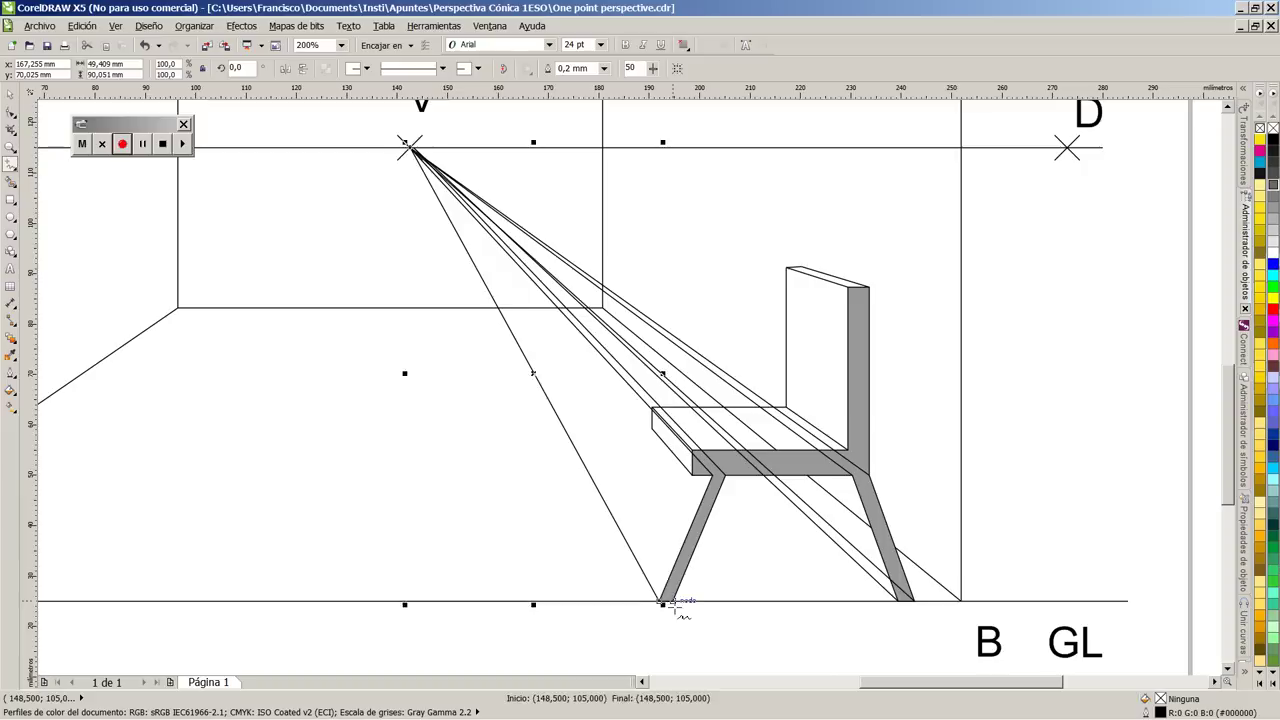
{"action": "left_click_drag", "start_coordinate": [660, 601], "coordinate": [408, 144]}
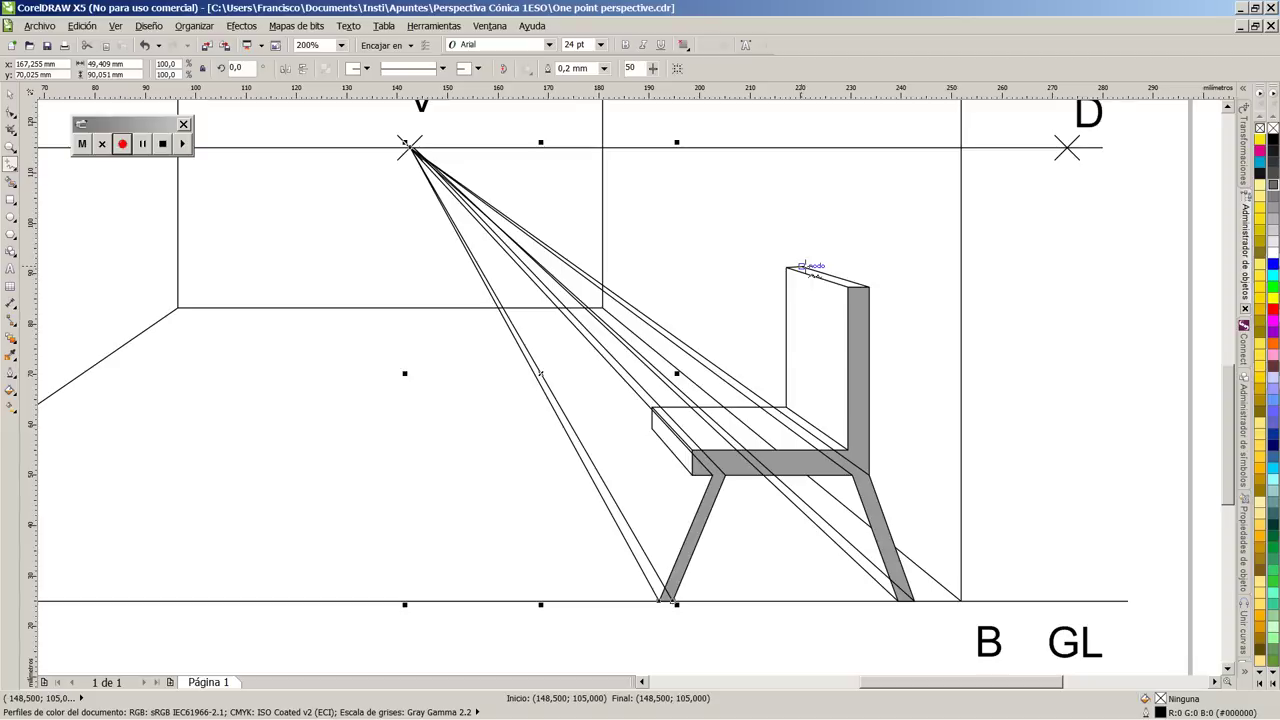
Step: Outline the right rear leg beneath the seat, tidy its nodes, and fill it dark grey
{"action": "left_click_drag", "start_coordinate": [800, 267], "coordinate": [804, 428]}
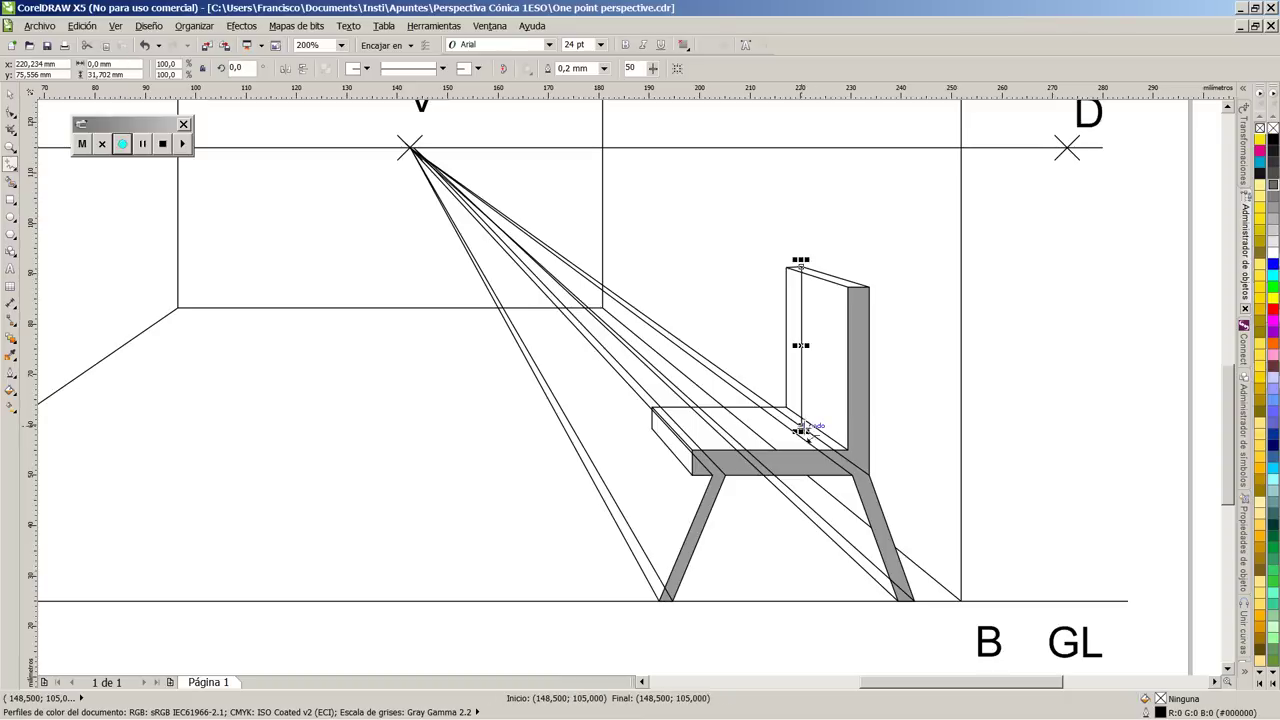
{"action": "left_click_drag", "start_coordinate": [800, 430], "coordinate": [843, 536]}
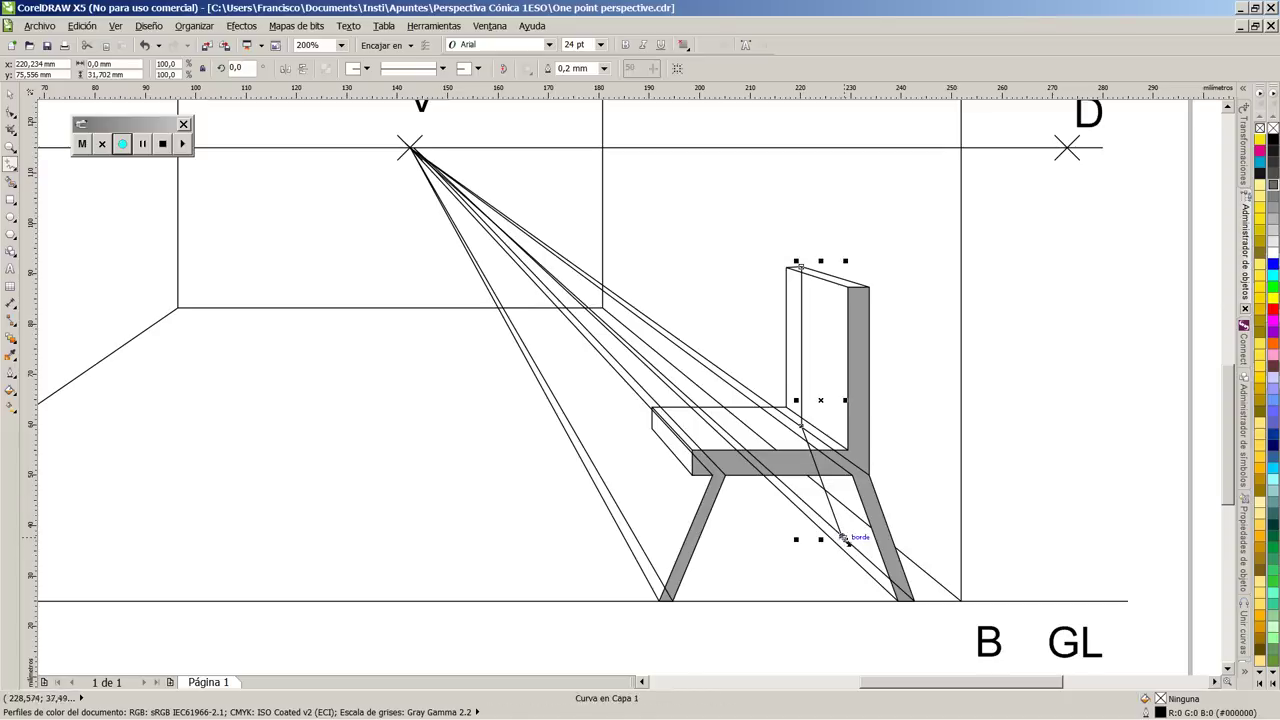
{"action": "left_click_drag", "start_coordinate": [840, 535], "coordinate": [797, 430]}
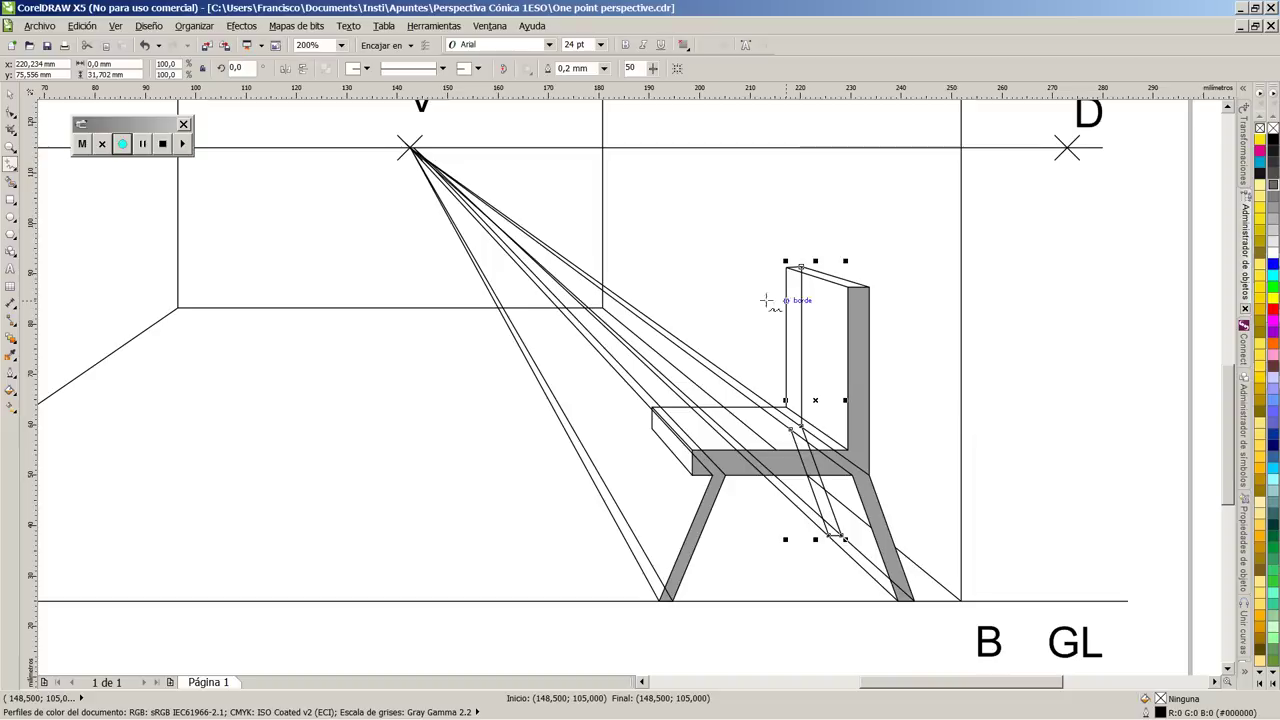
{"action": "left_click", "coordinate": [11, 112]}
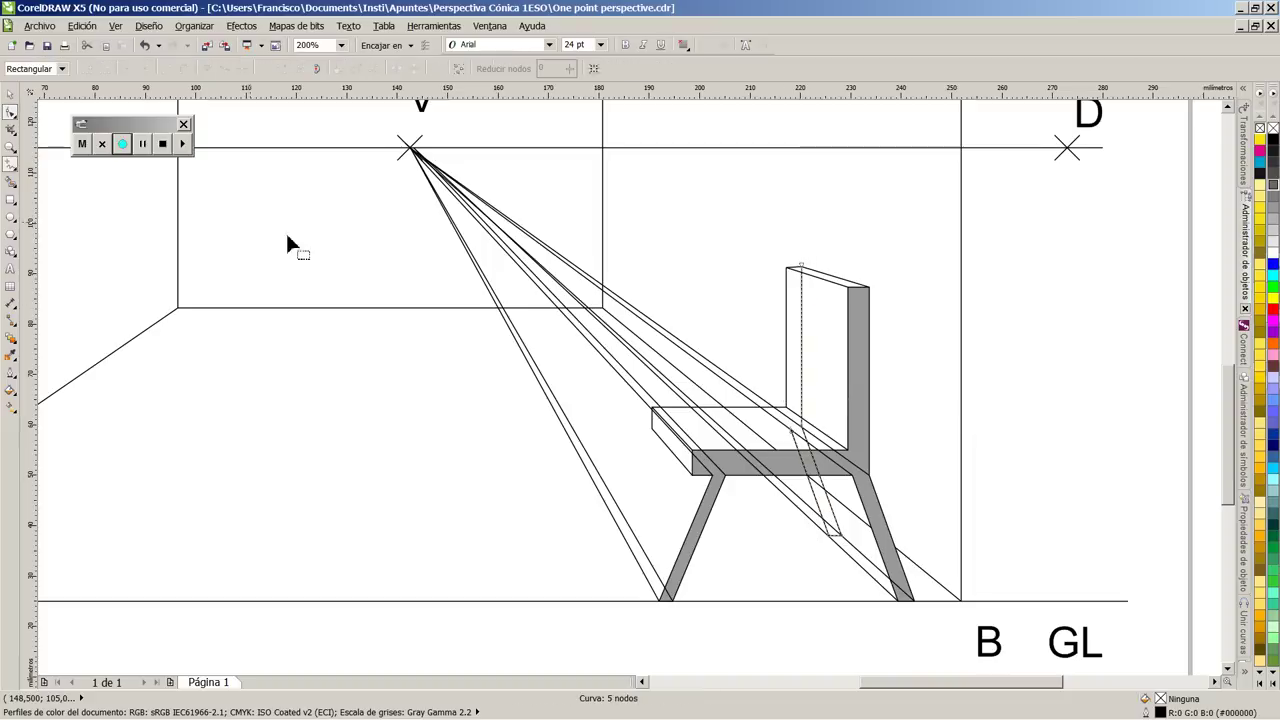
{"action": "double_click", "coordinate": [803, 270]}
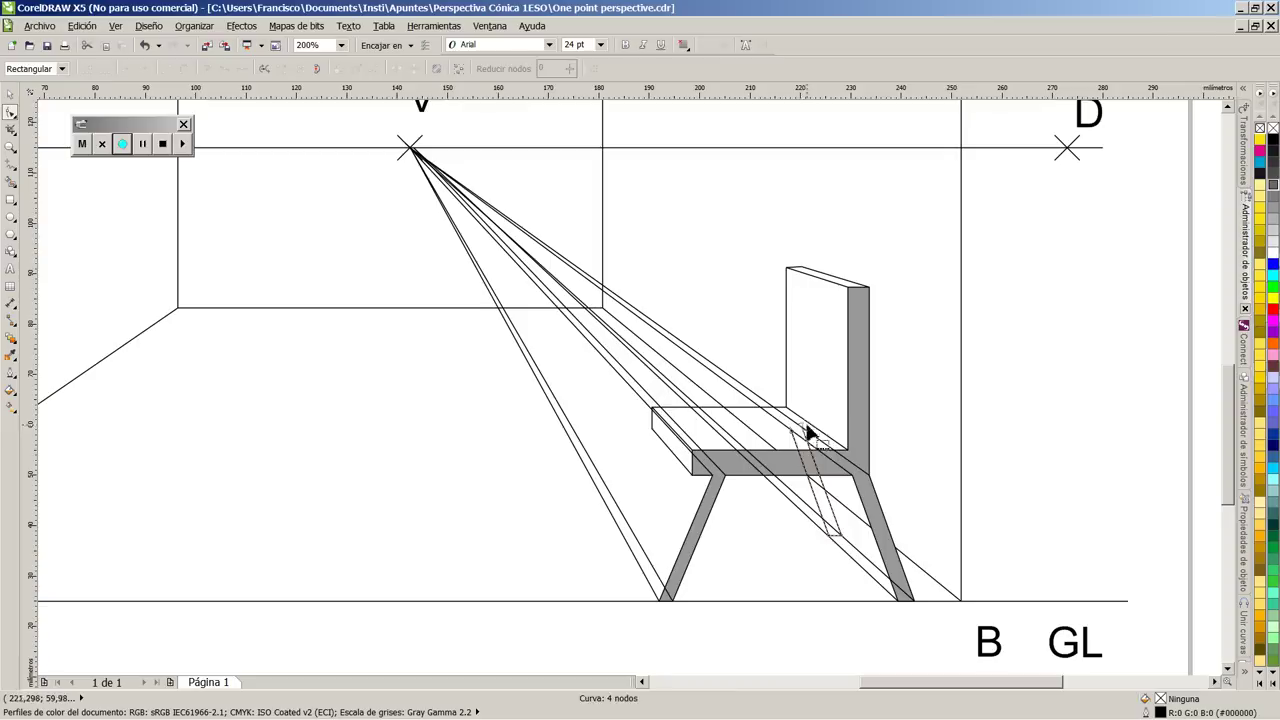
{"action": "left_click_drag", "start_coordinate": [805, 432], "coordinate": [814, 486]}
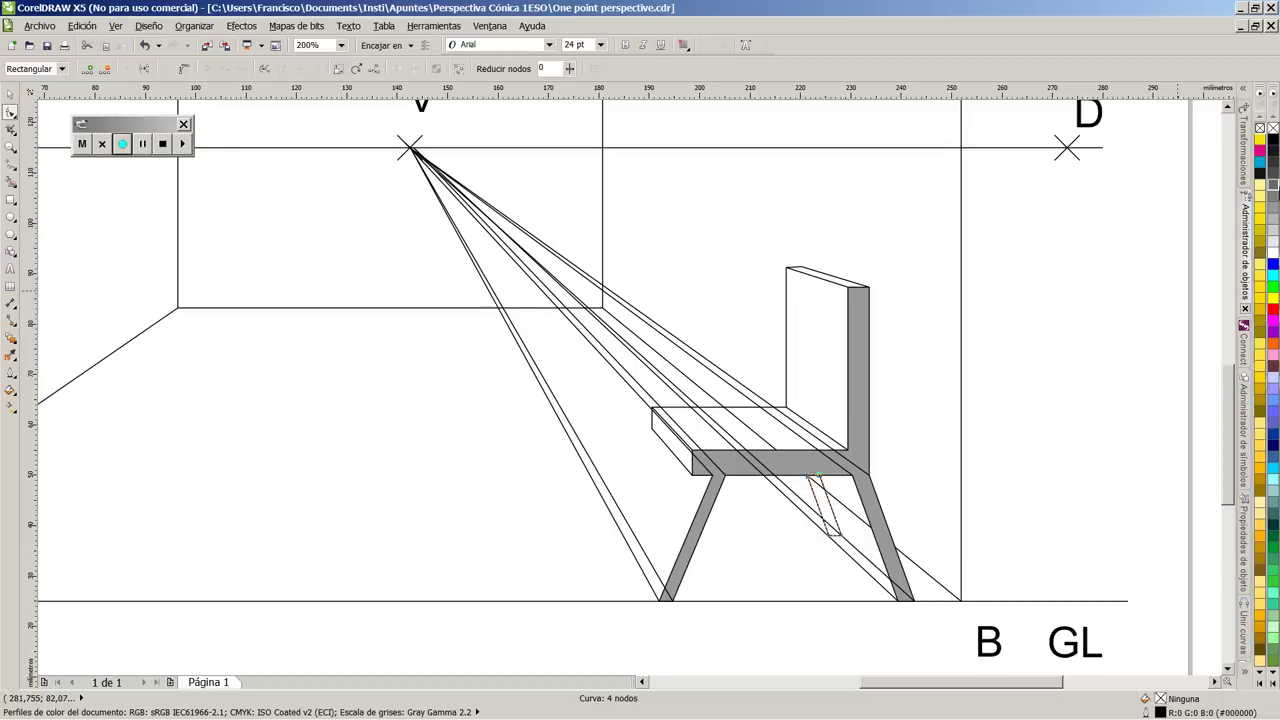
{"action": "left_click", "coordinate": [1273, 184]}
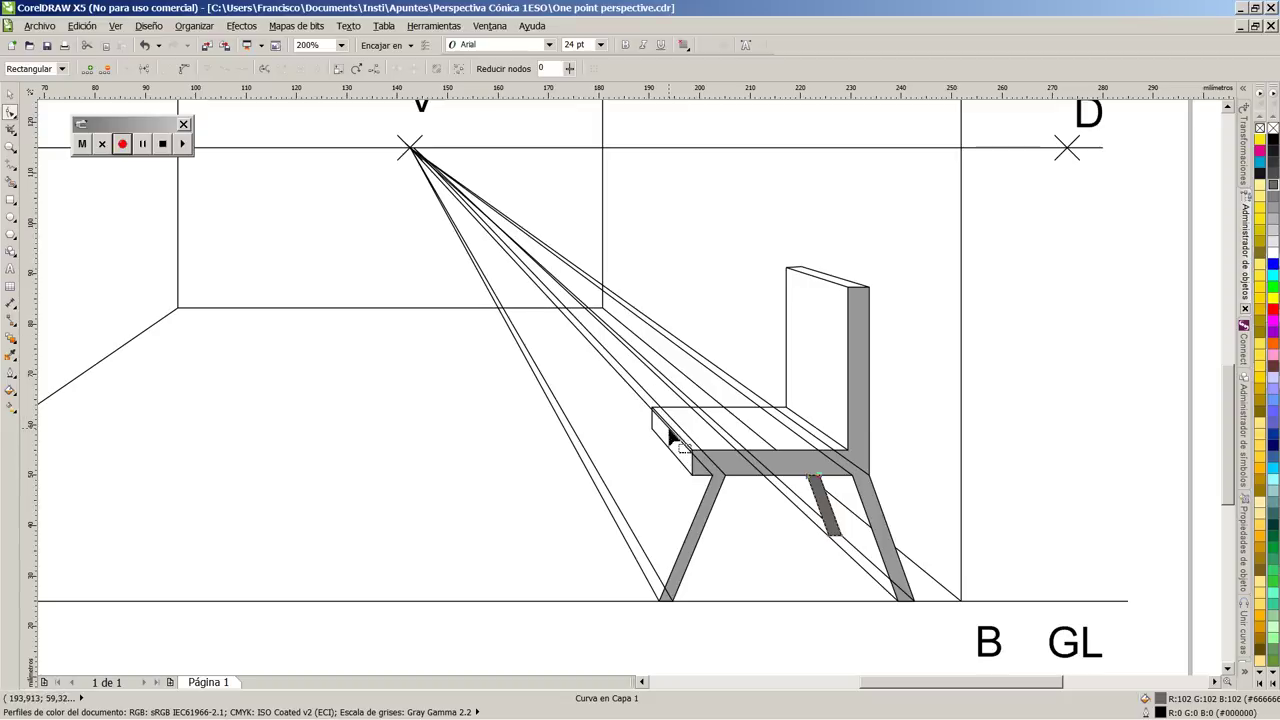
Step: Draw the left rear leg from the seat's front-left corner, reshape its top node, and fill it dark grey
{"action": "left_click", "coordinate": [10, 164]}
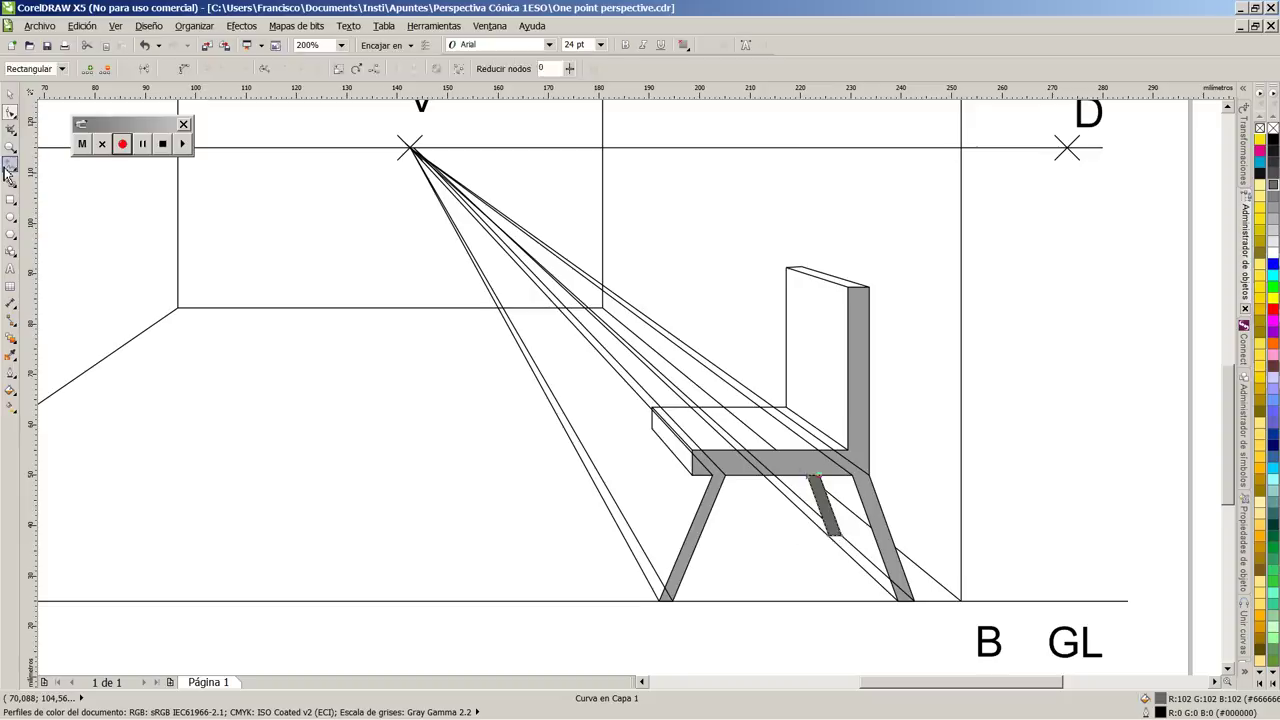
{"action": "left_click", "coordinate": [652, 430]}
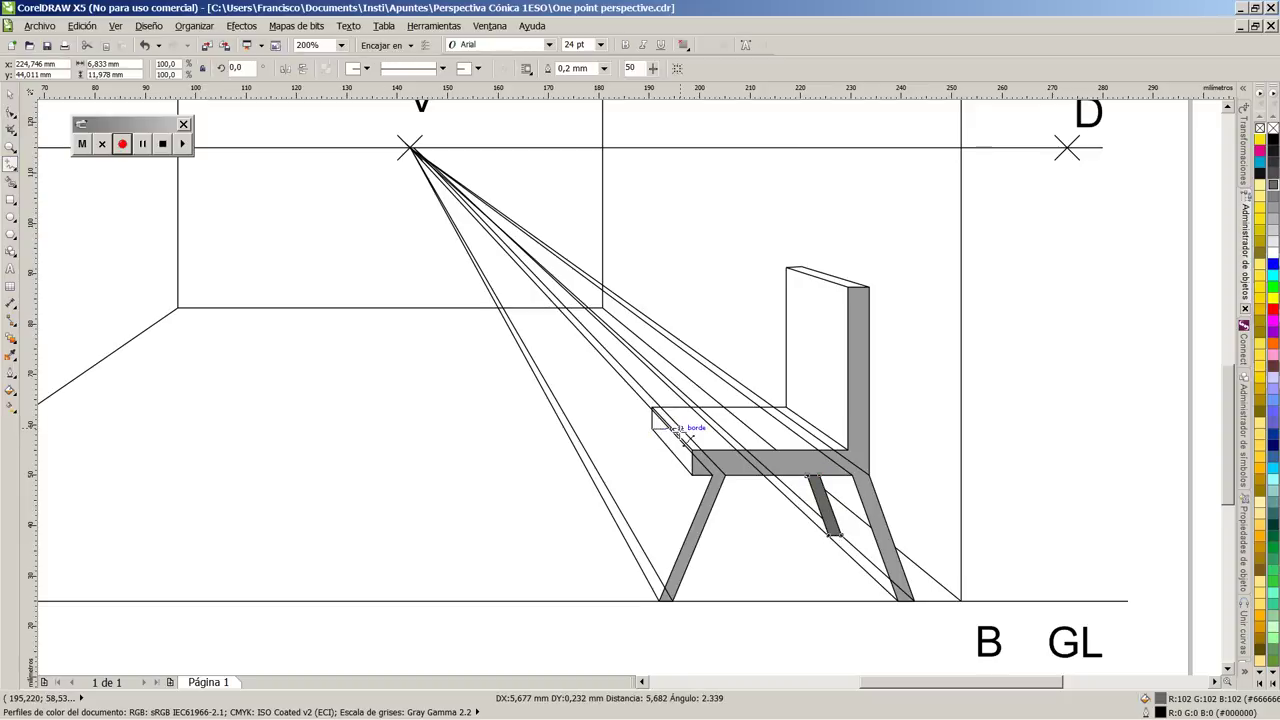
{"action": "left_click", "coordinate": [683, 433]}
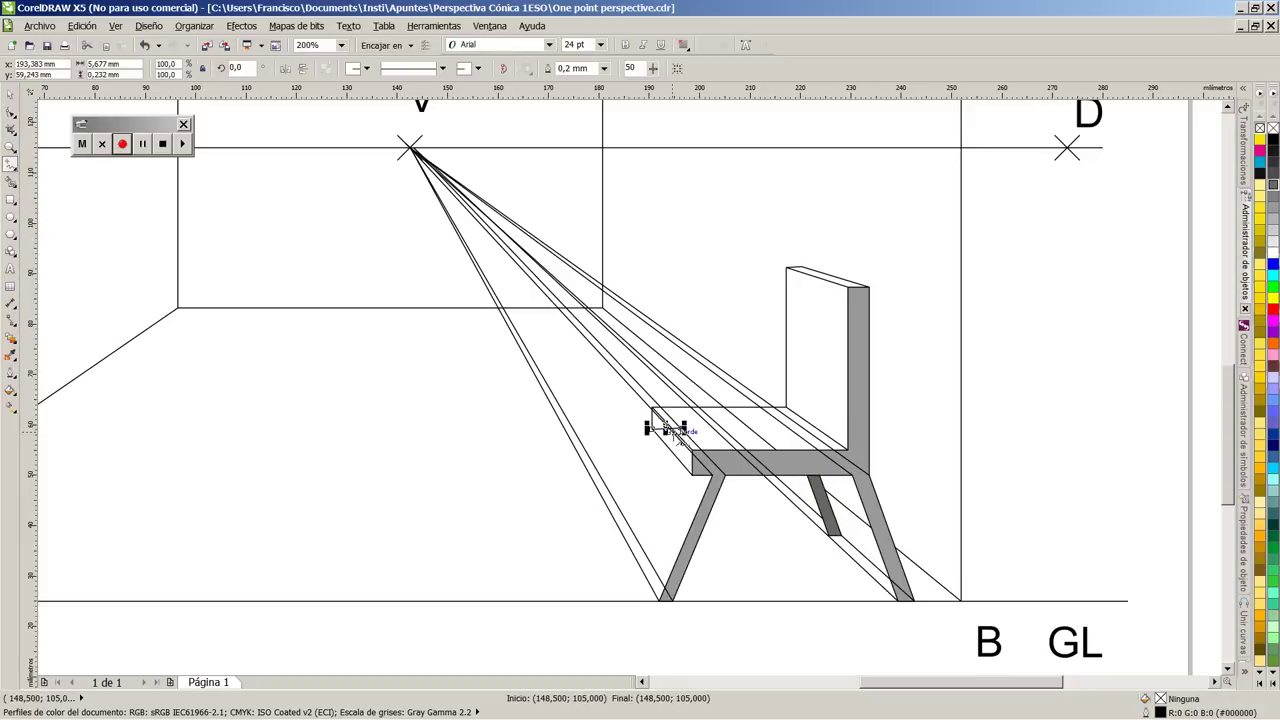
{"action": "key", "text": "ctrl+z"}
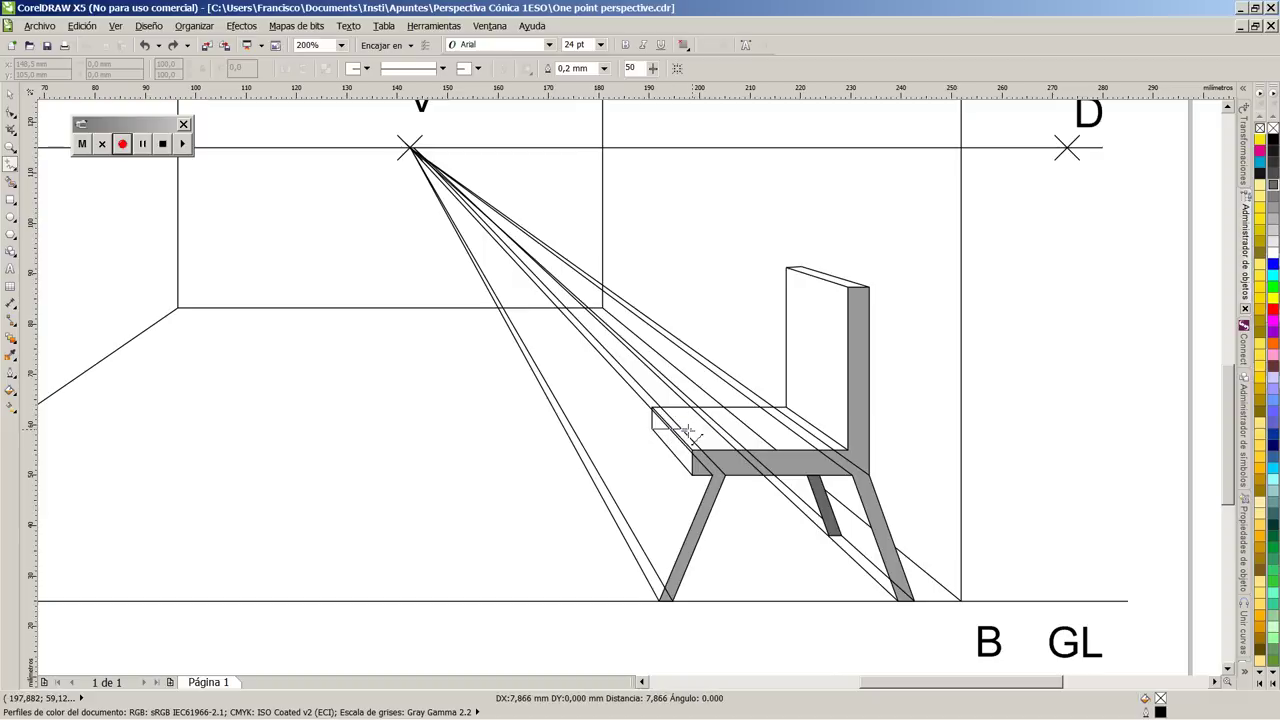
{"action": "left_click", "coordinate": [687, 430]}
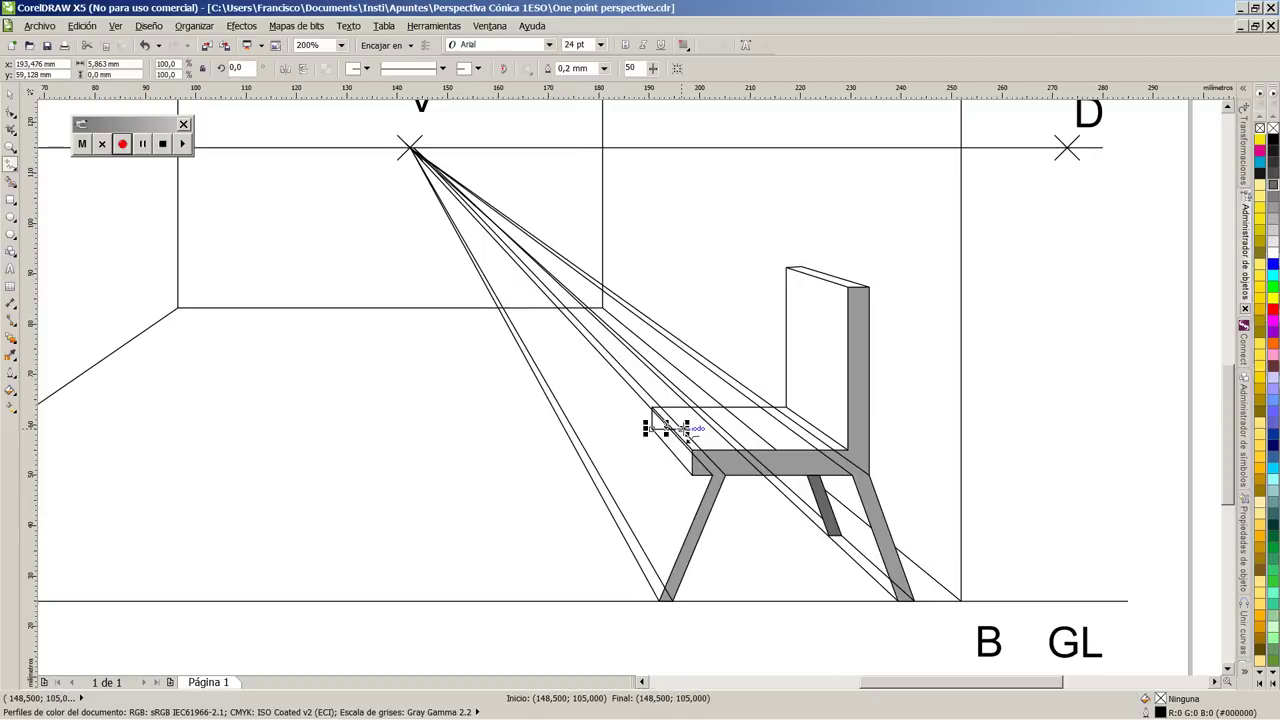
{"action": "scroll", "coordinate": [685, 430], "scroll_direction": "up", "scroll_amount": 2}
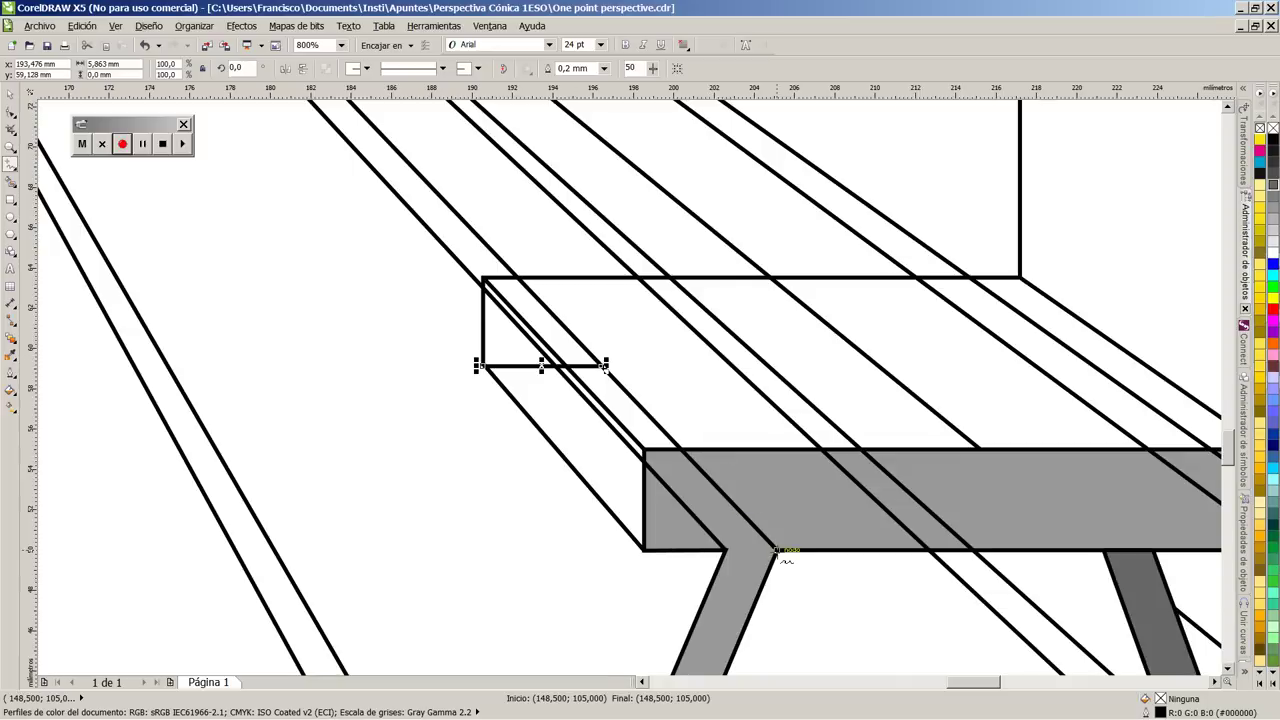
{"action": "scroll", "coordinate": [603, 372], "scroll_direction": "down", "scroll_amount": 1}
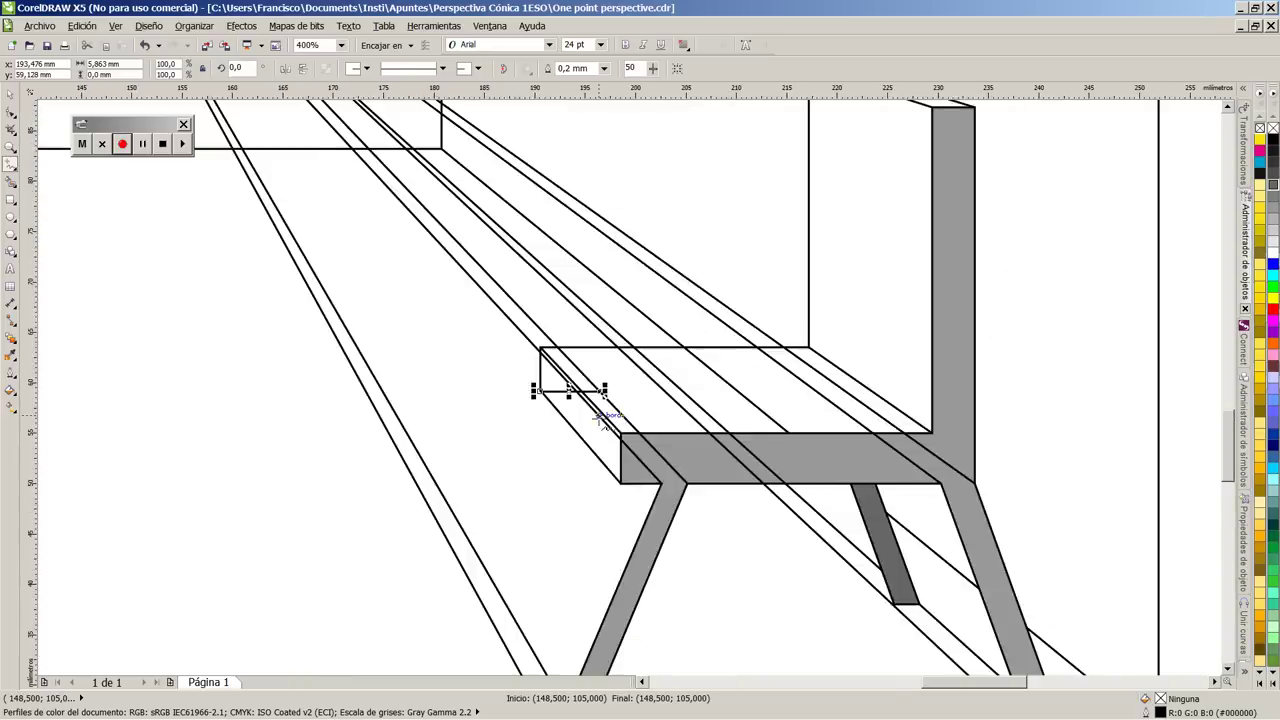
{"action": "scroll", "coordinate": [601, 418], "scroll_direction": "down", "scroll_amount": 1}
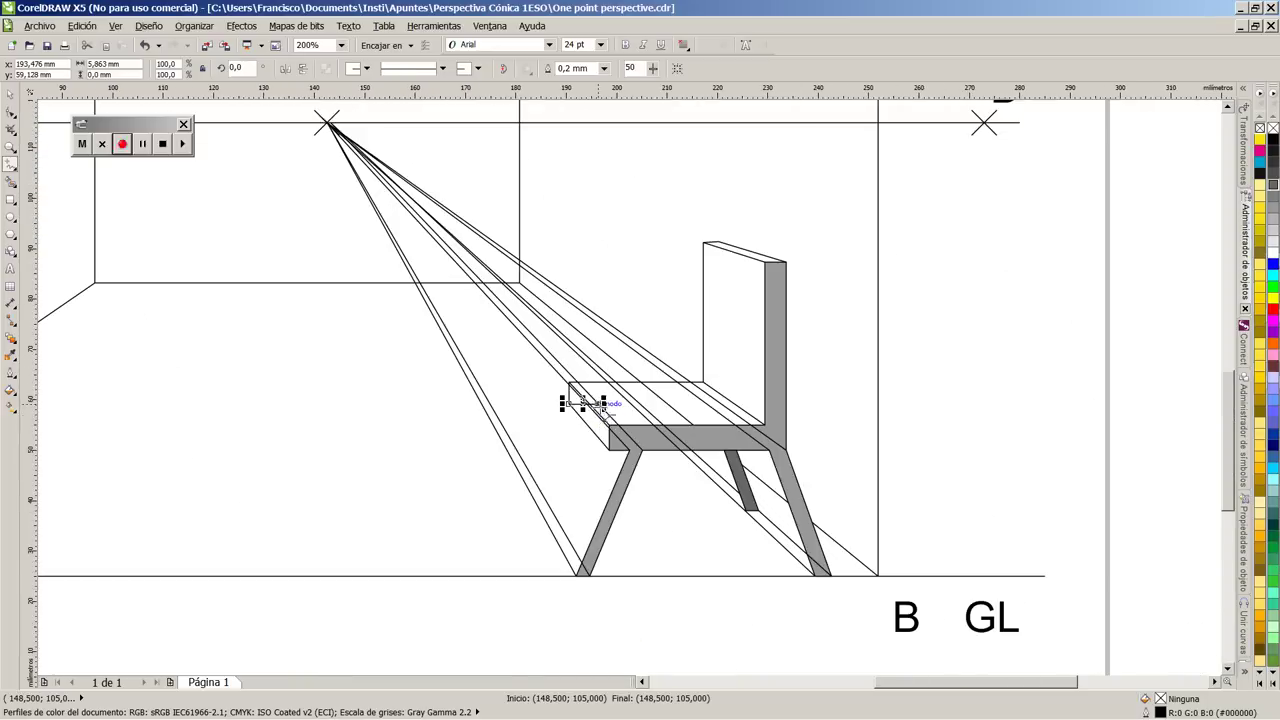
{"action": "mouse_move", "coordinate": [600, 403]}
{"action": "left_mouse_down"}
{"action": "mouse_move", "coordinate": [557, 519]}
{"action": "mouse_move", "coordinate": [533, 500]}
{"action": "mouse_move", "coordinate": [566, 426]}
{"action": "mouse_move", "coordinate": [597, 402]}
{"action": "left_mouse_up"}
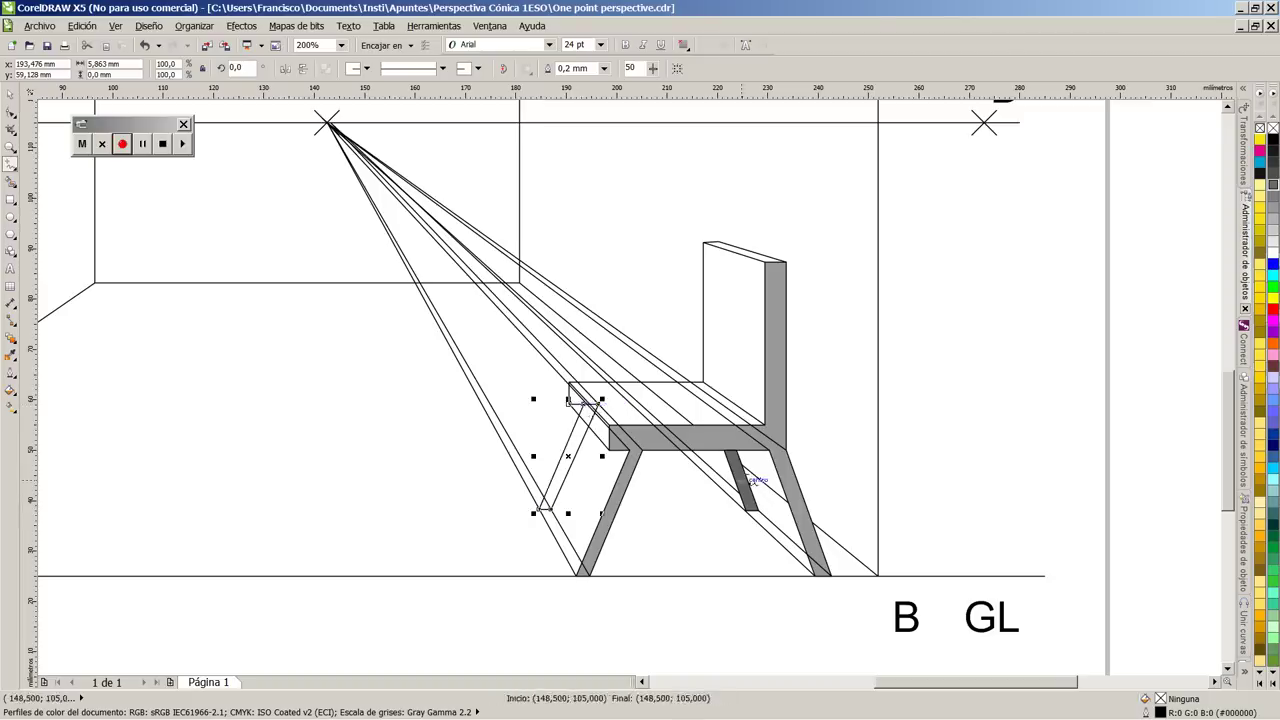
{"action": "left_click", "coordinate": [11, 112]}
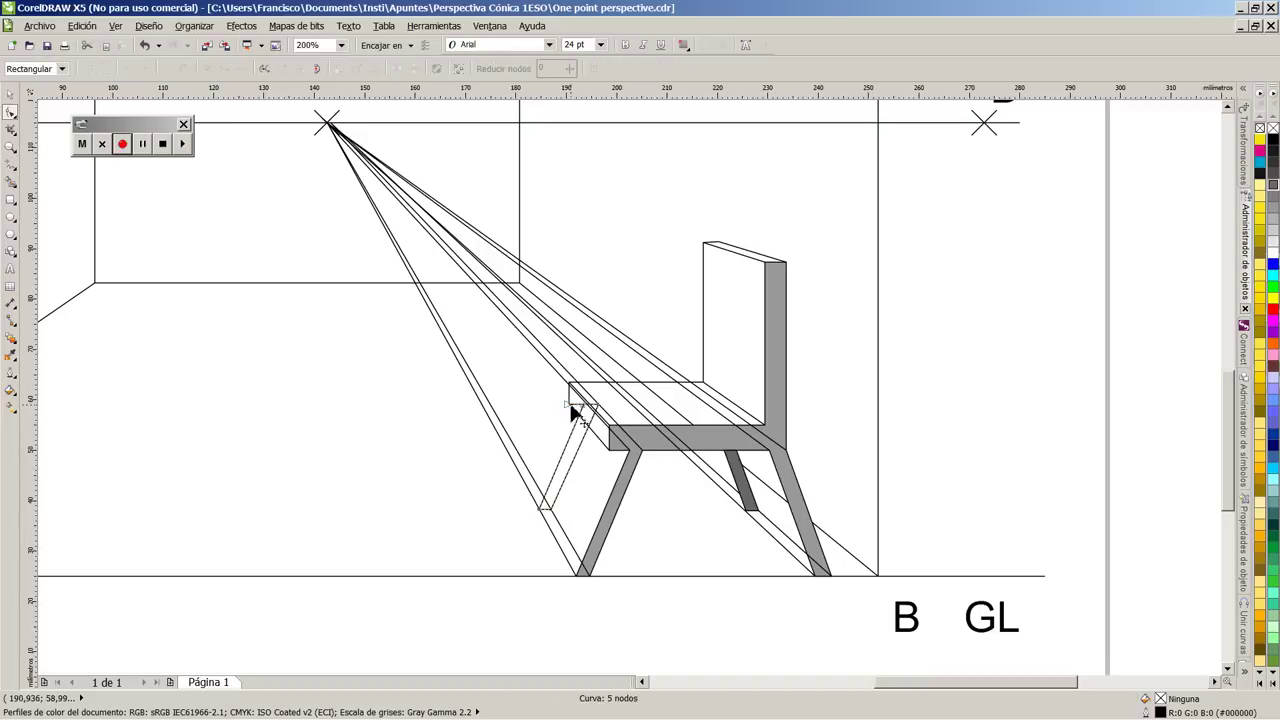
{"action": "left_click_drag", "start_coordinate": [569, 410], "coordinate": [590, 426]}
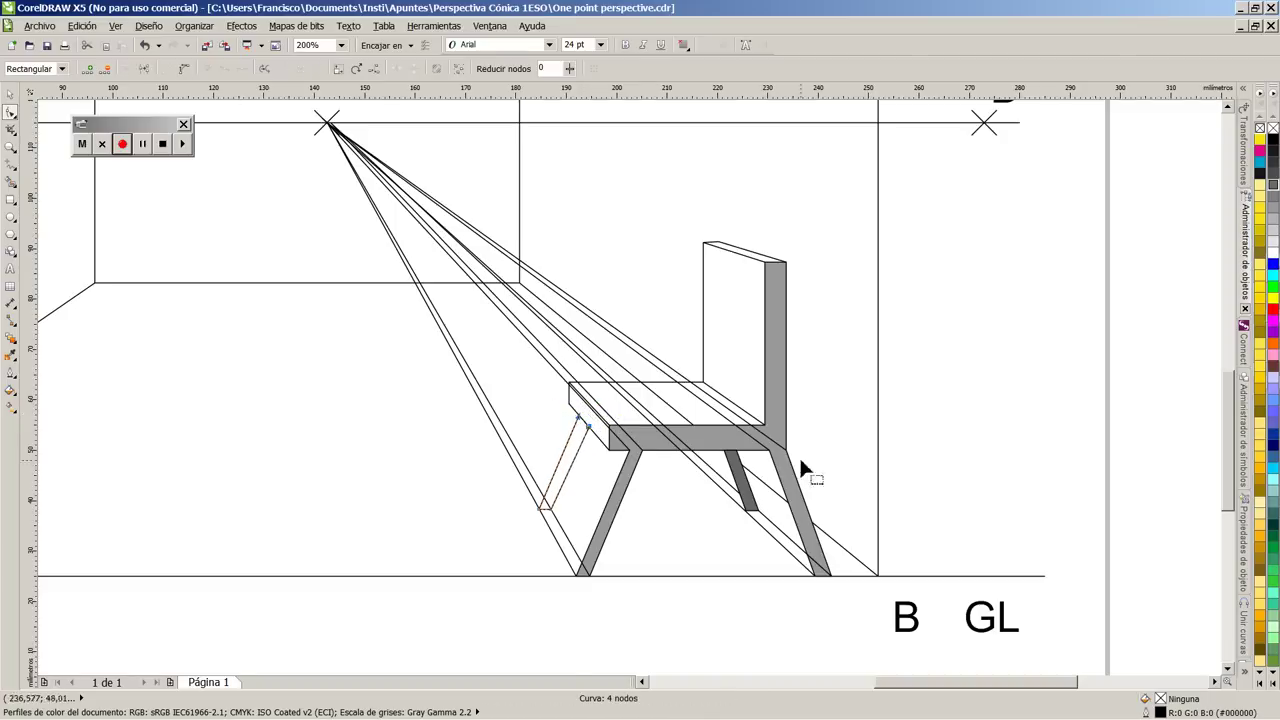
{"action": "left_click", "coordinate": [1274, 186]}
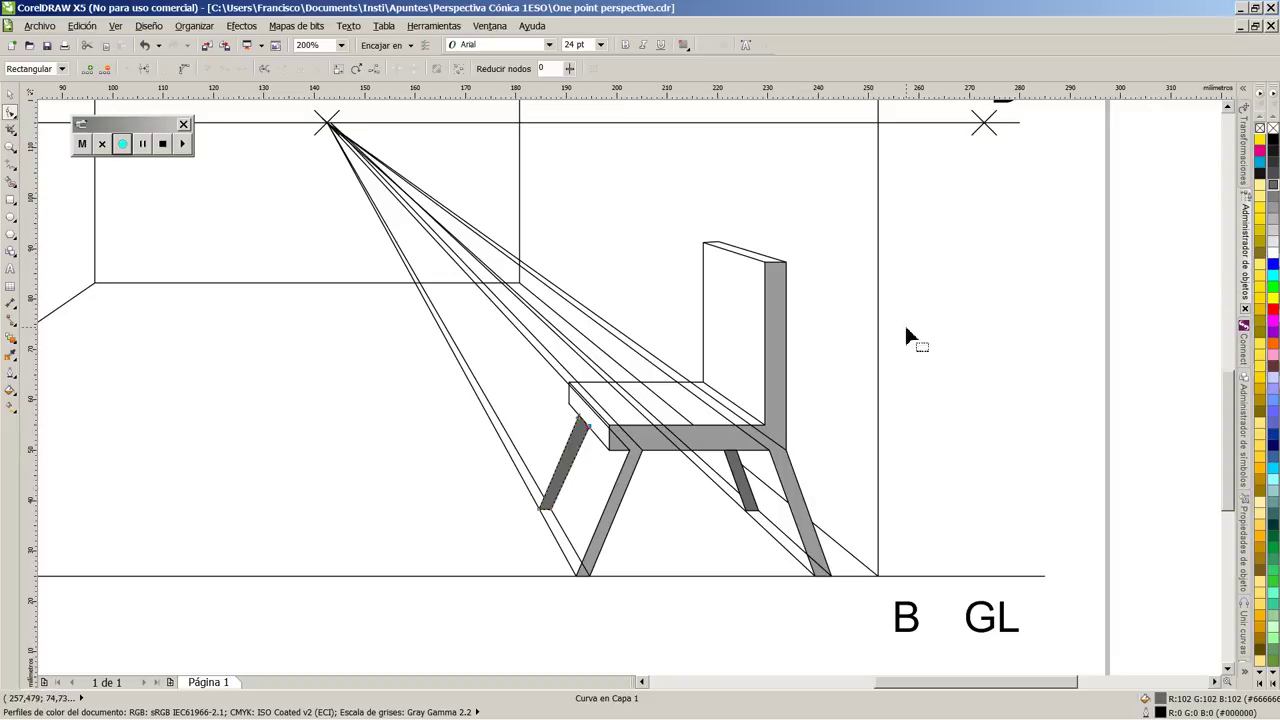
Step: Delete the first two perspective construction lines running from V to the chair
{"action": "left_click", "coordinate": [9, 96]}
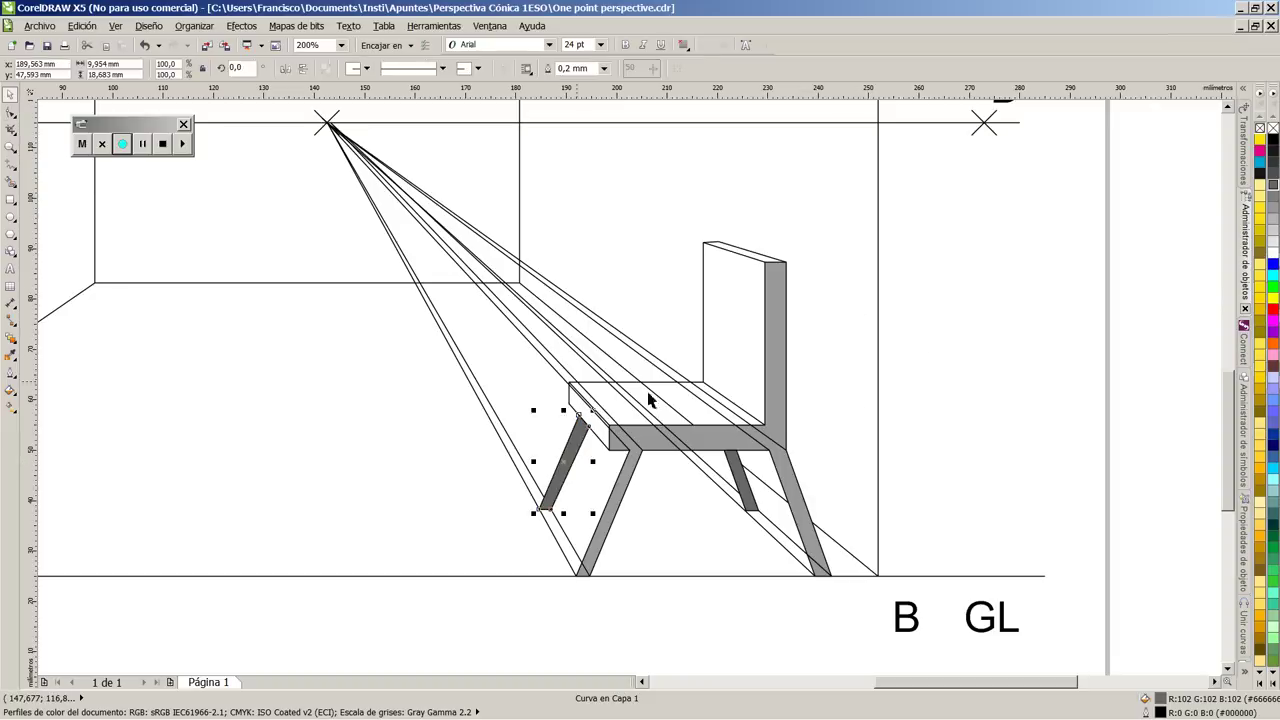
{"action": "left_click", "coordinate": [851, 406]}
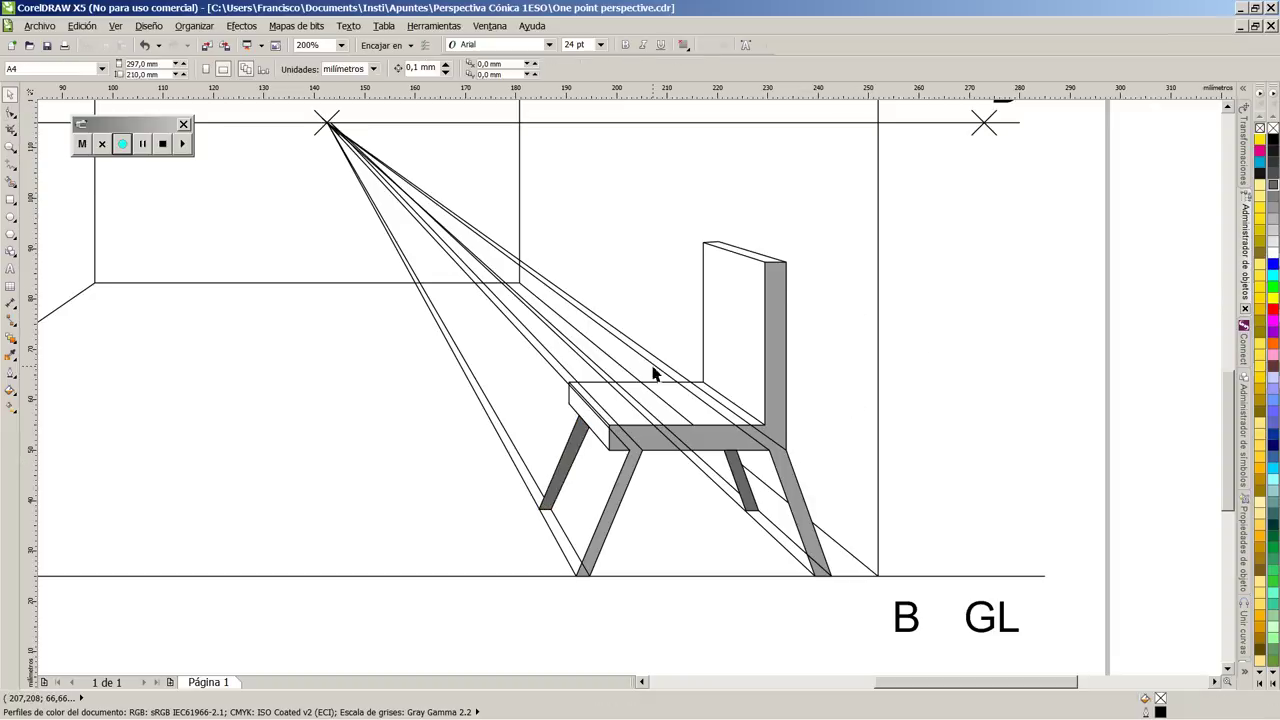
{"action": "left_click", "coordinate": [655, 369]}
{"action": "key", "text": "Delete"}
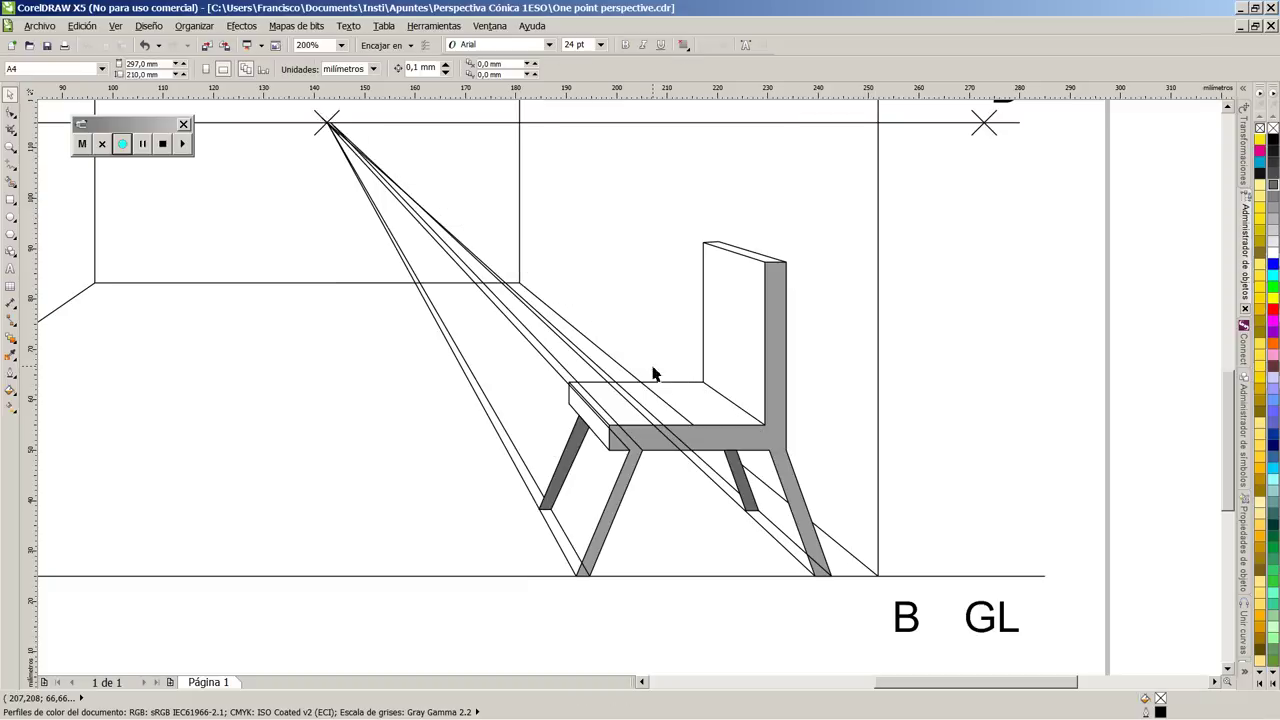
{"action": "left_click", "coordinate": [608, 374]}
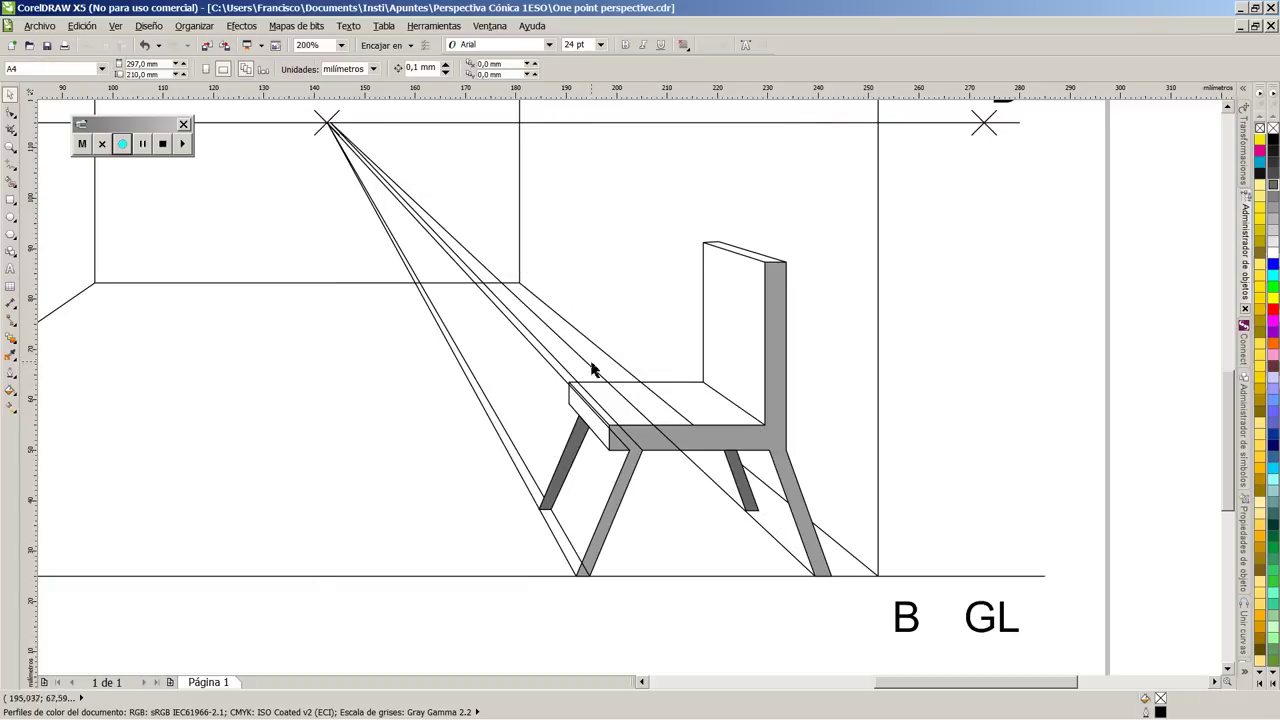
{"action": "left_click", "coordinate": [588, 373]}
{"action": "key", "text": "Delete"}
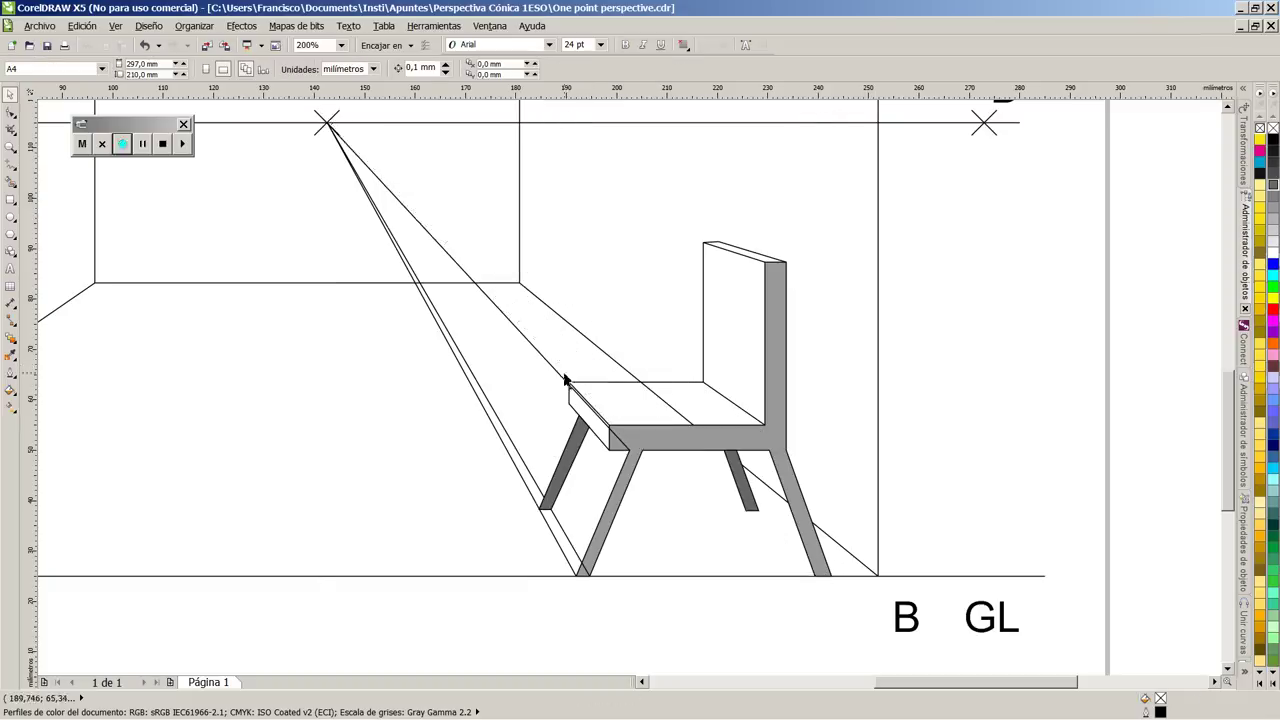
Step: Delete the long remaining construction line from V and clear the selection
{"action": "left_click", "coordinate": [562, 381]}
{"action": "left_click", "coordinate": [508, 394]}
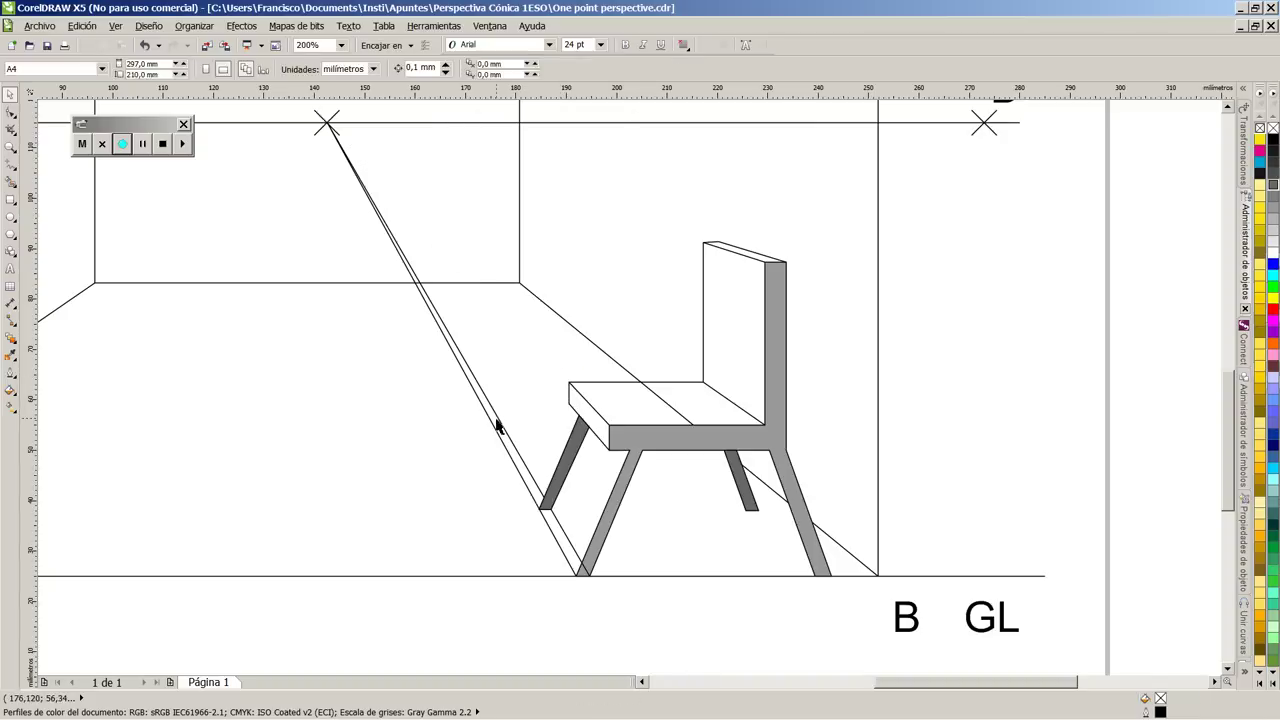
{"action": "left_click", "coordinate": [500, 420]}
{"action": "key", "text": "Delete"}
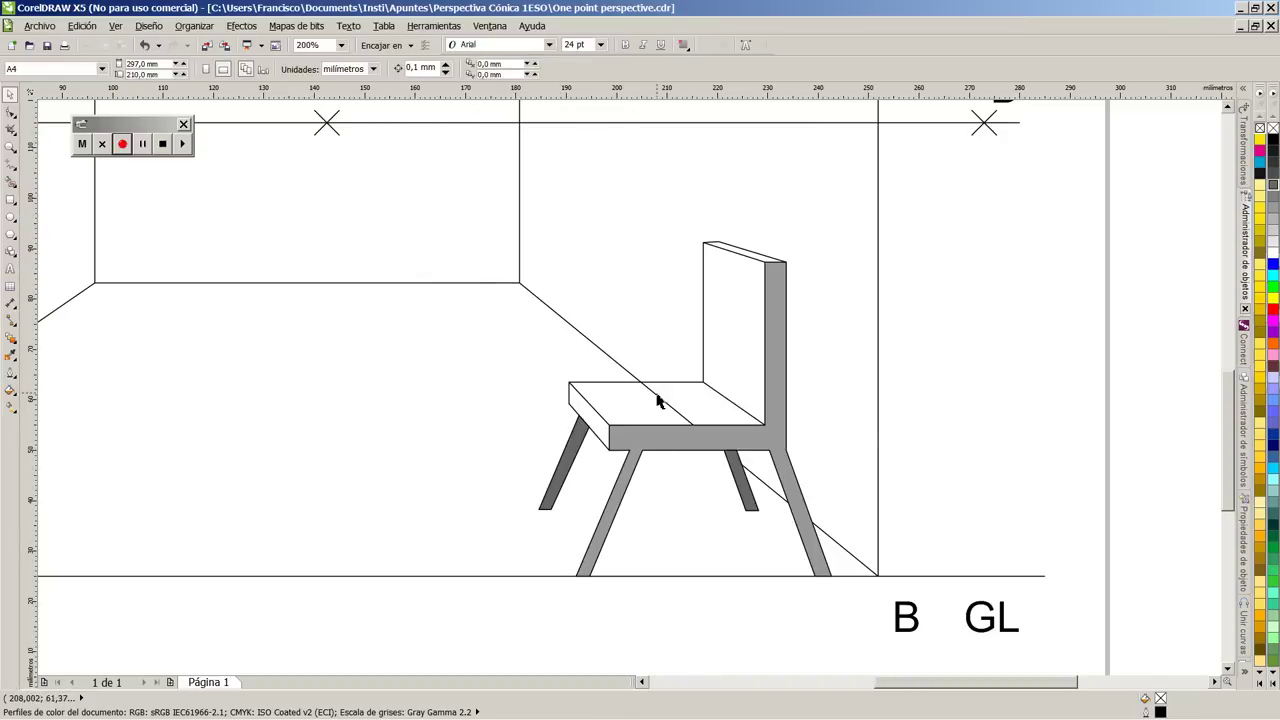
{"action": "left_click", "coordinate": [660, 396]}
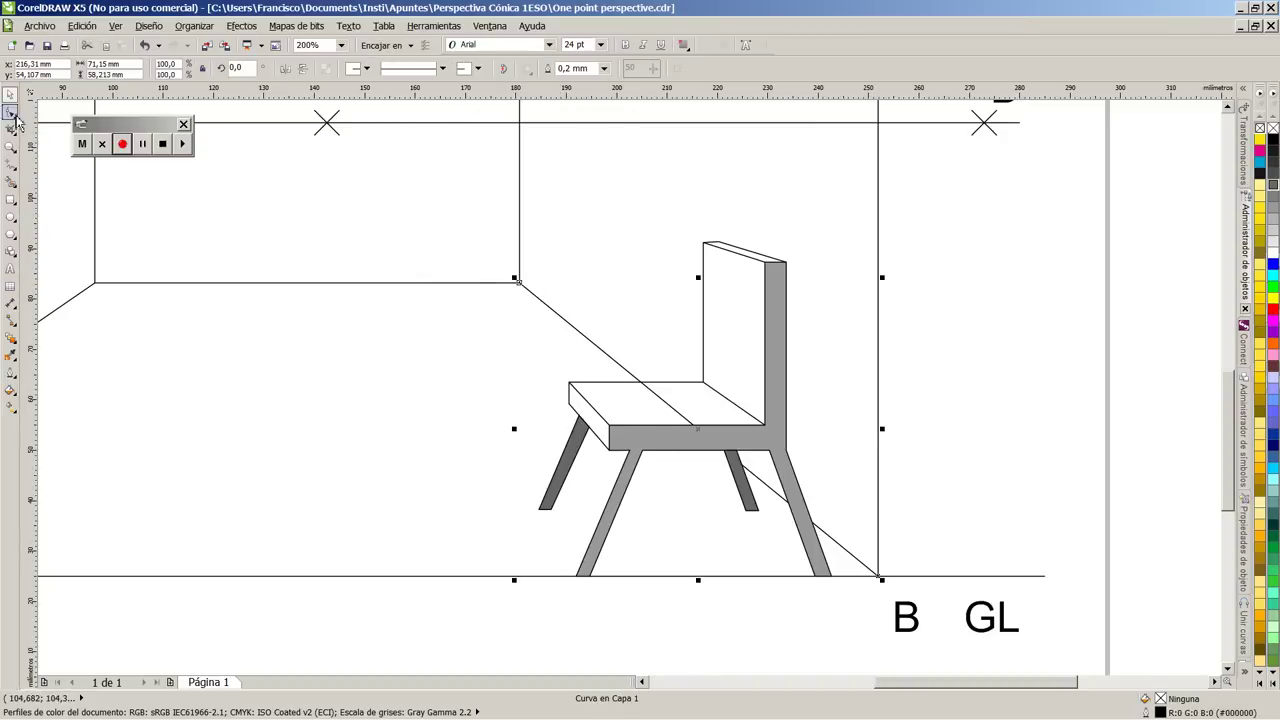
{"action": "left_click", "coordinate": [10, 112]}
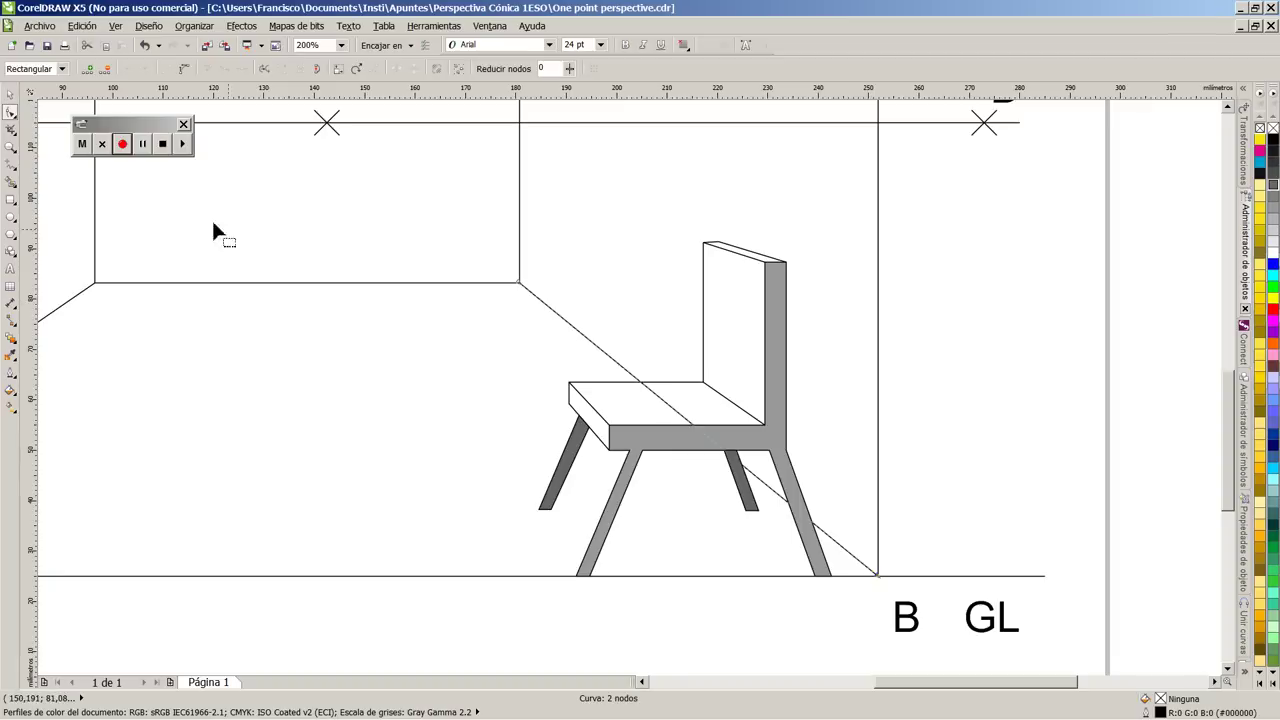
{"action": "left_click", "coordinate": [10, 95]}
{"action": "left_click", "coordinate": [551, 660]}
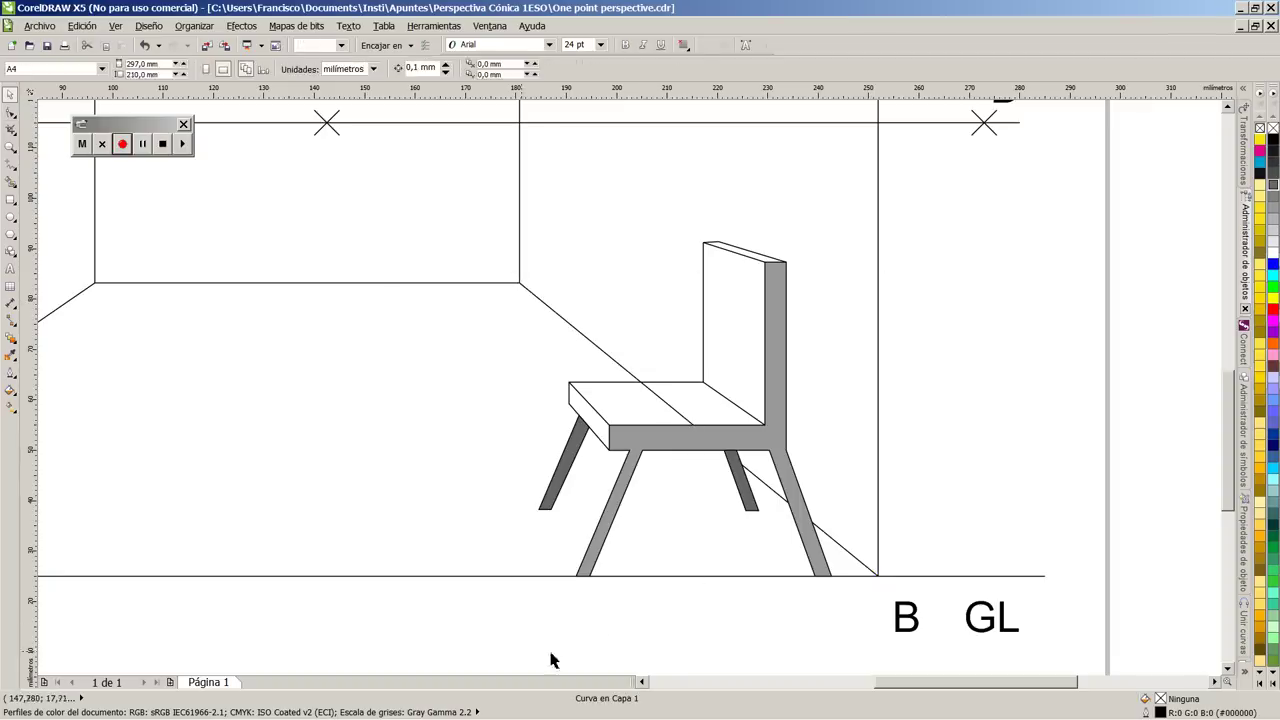
Step: Zoom out and scroll horizontally to centre the whole page with the finished chair
{"action": "scroll", "coordinate": [595, 622], "scroll_direction": "down", "scroll_amount": 1}
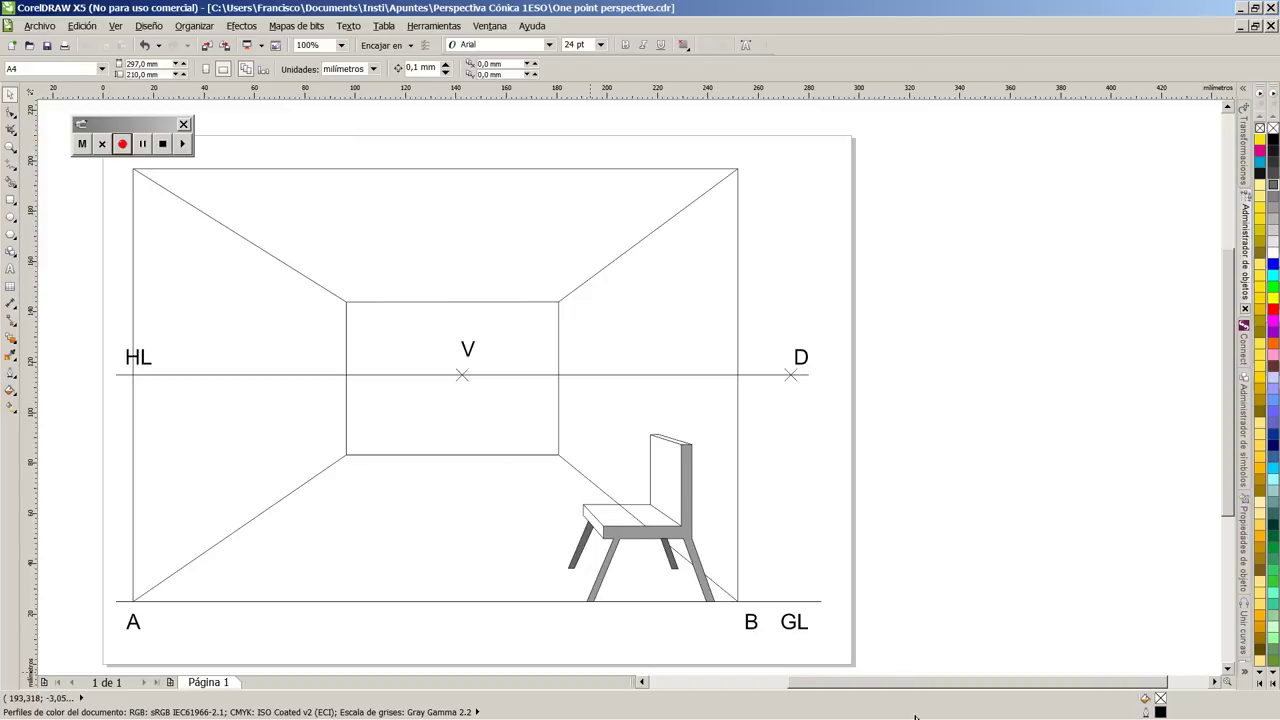
{"action": "left_click_drag", "start_coordinate": [897, 683], "coordinate": [850, 690]}
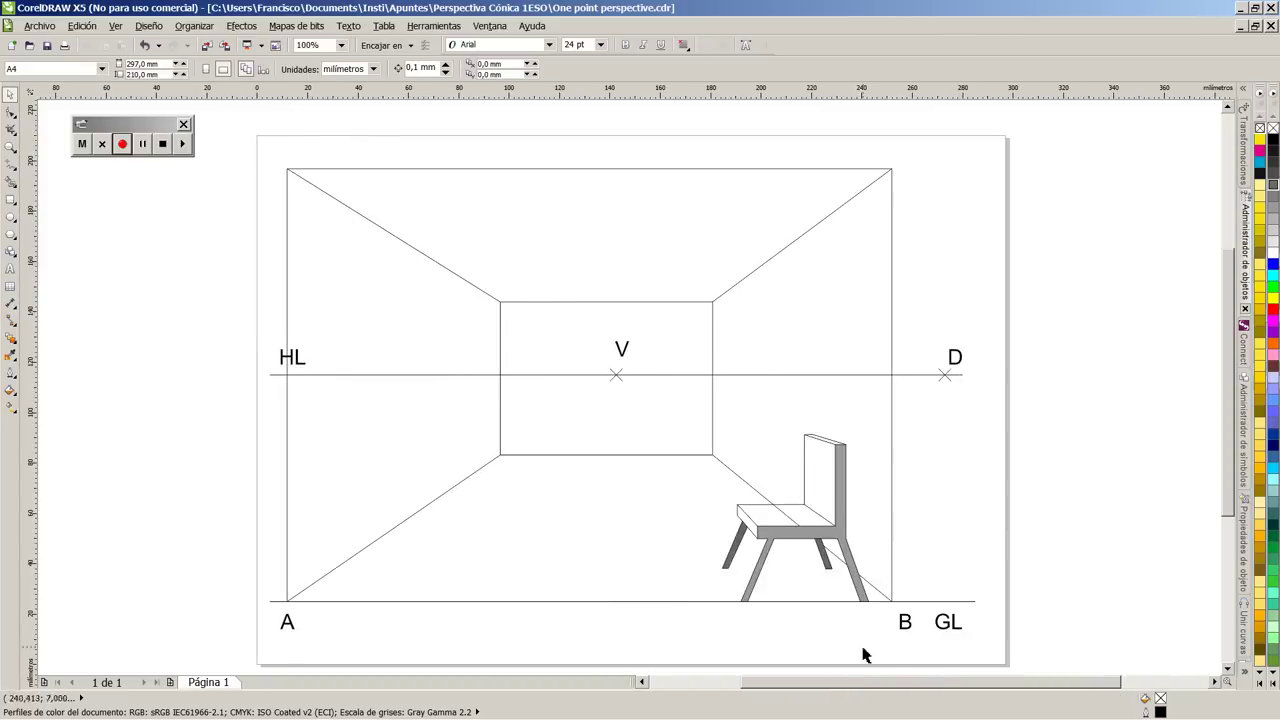